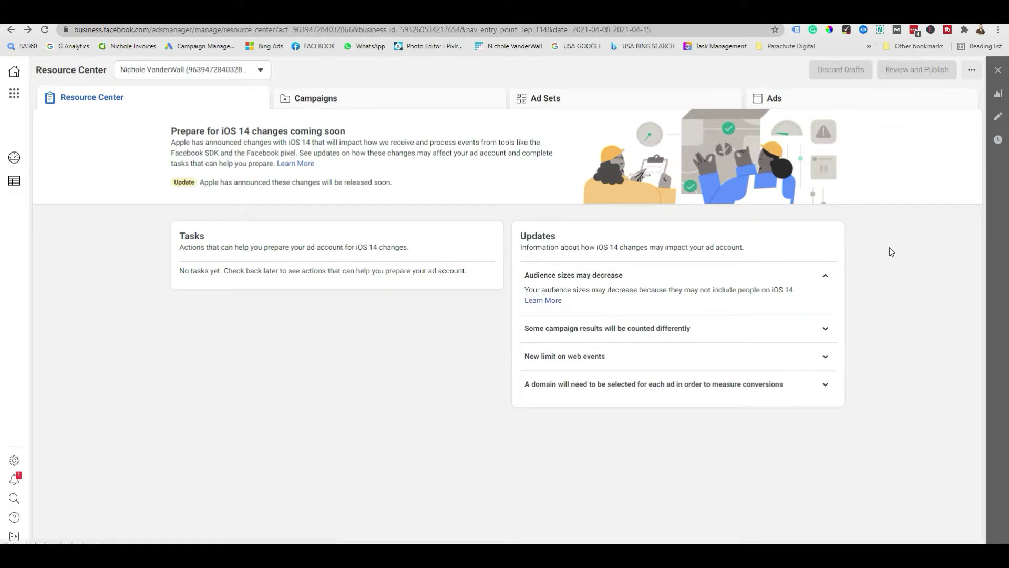
Open the Domains page under Brand Safety in Business Settings
click(14, 100)
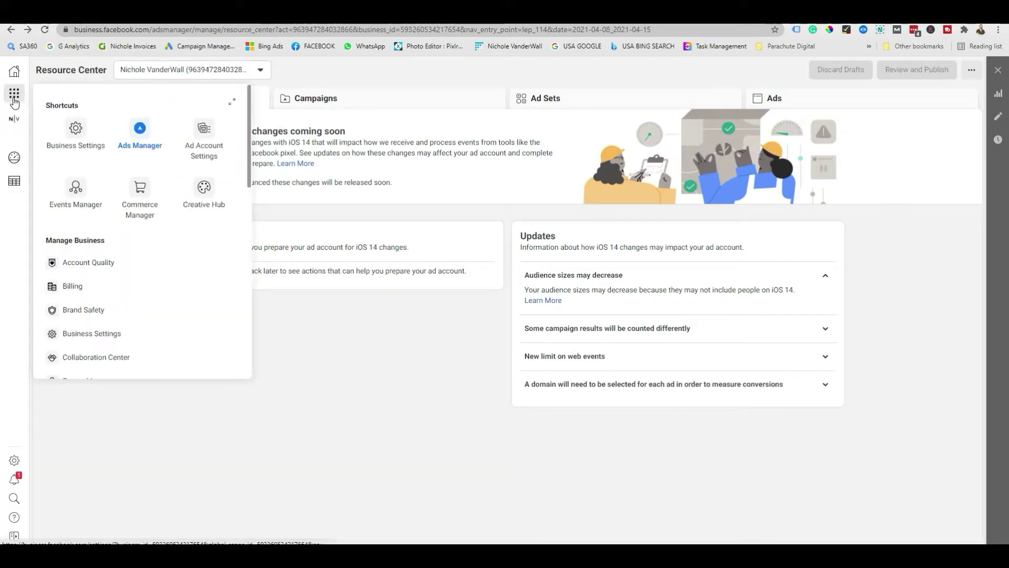
click(77, 131)
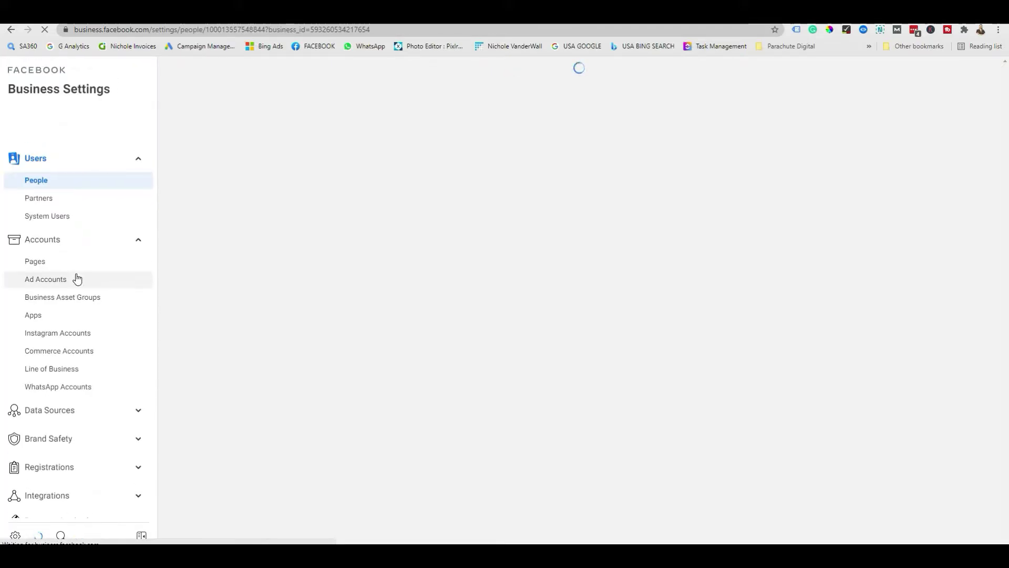
scroll(78, 275, down, 3)
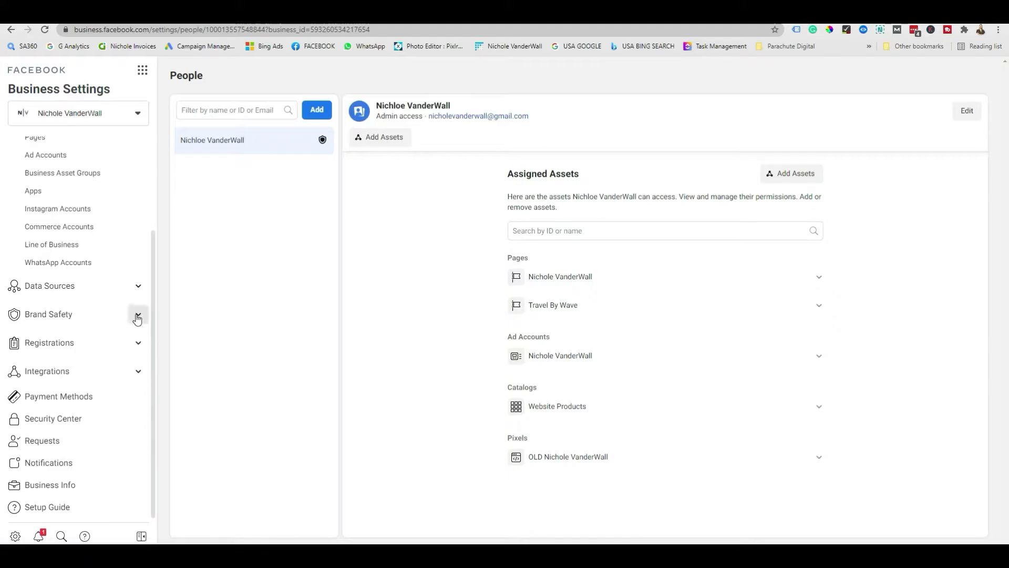
click(137, 315)
click(55, 344)
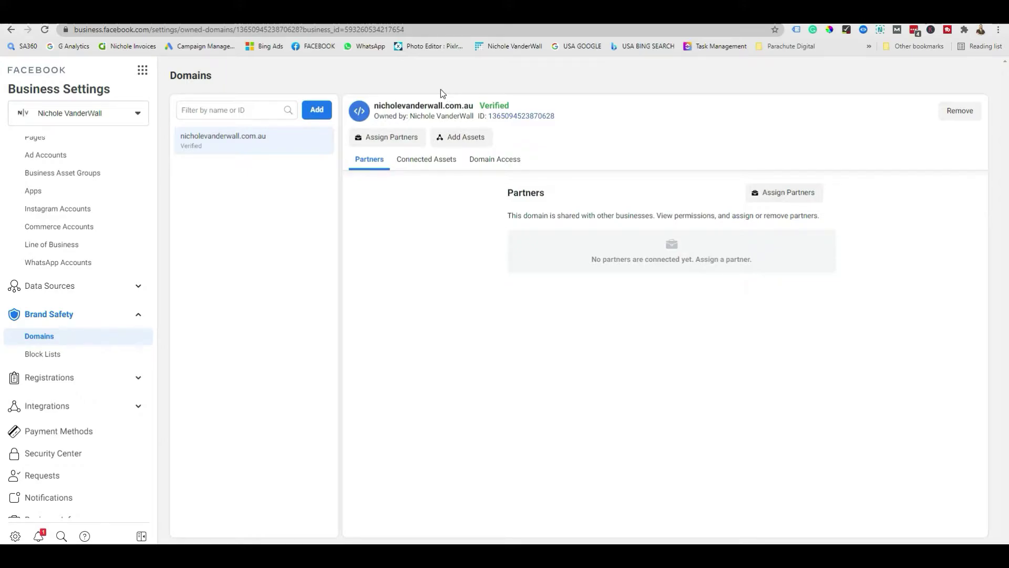
Add the business website's .com domain to the business's domain list
click(318, 111)
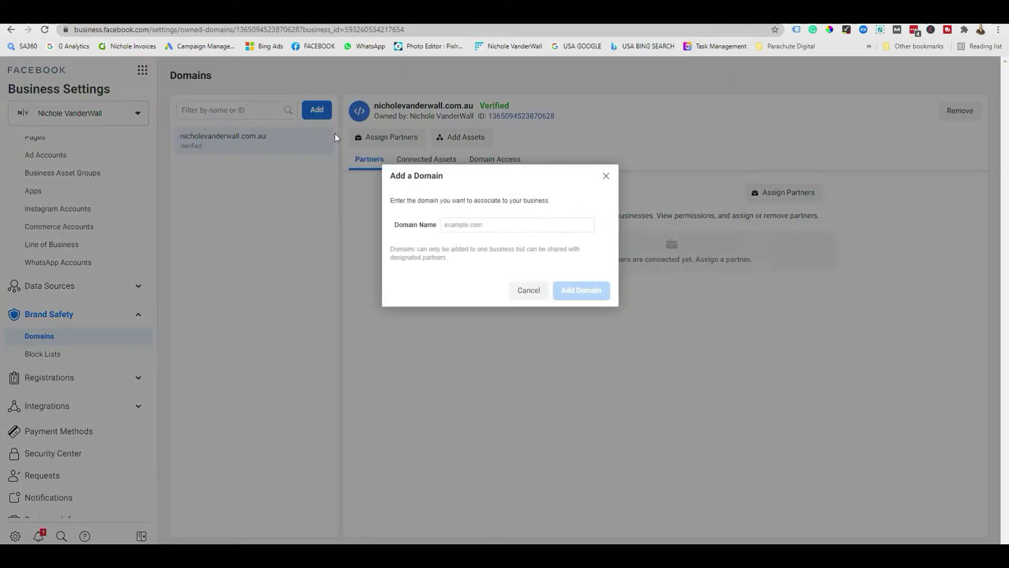
click(605, 176)
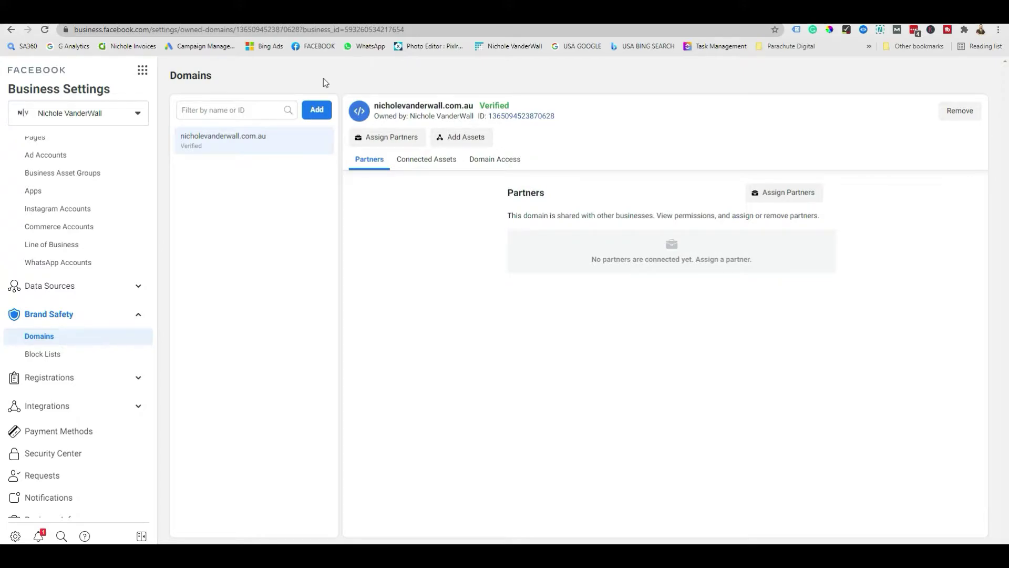
click(318, 111)
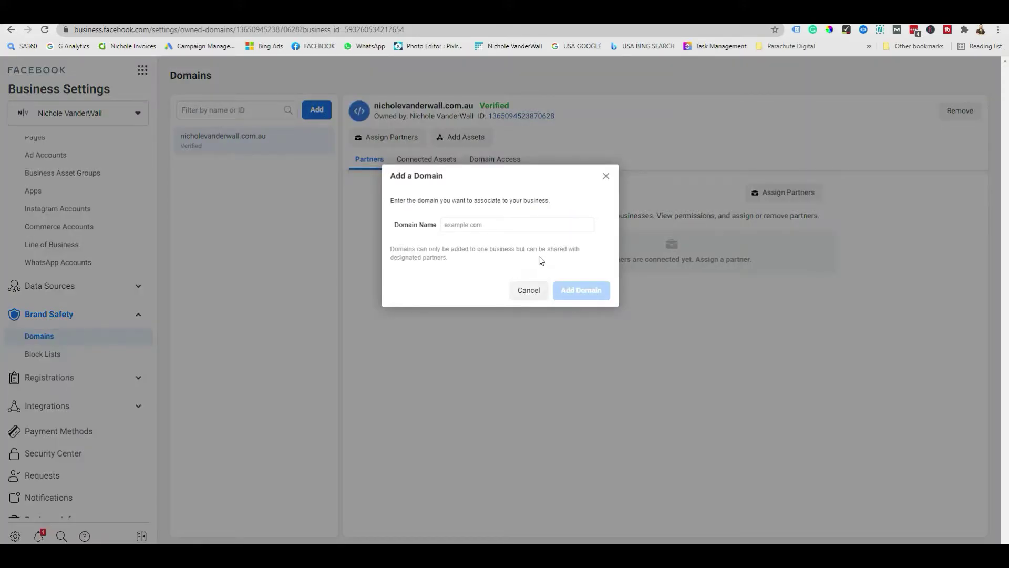
click(553, 223)
text(nichole)
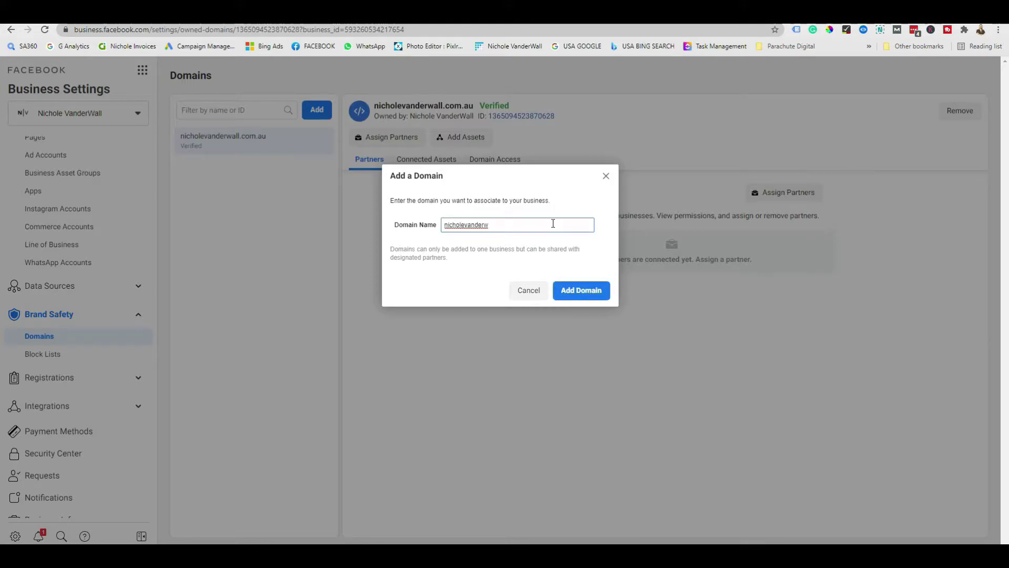
text(vanderwall.com)
click(591, 289)
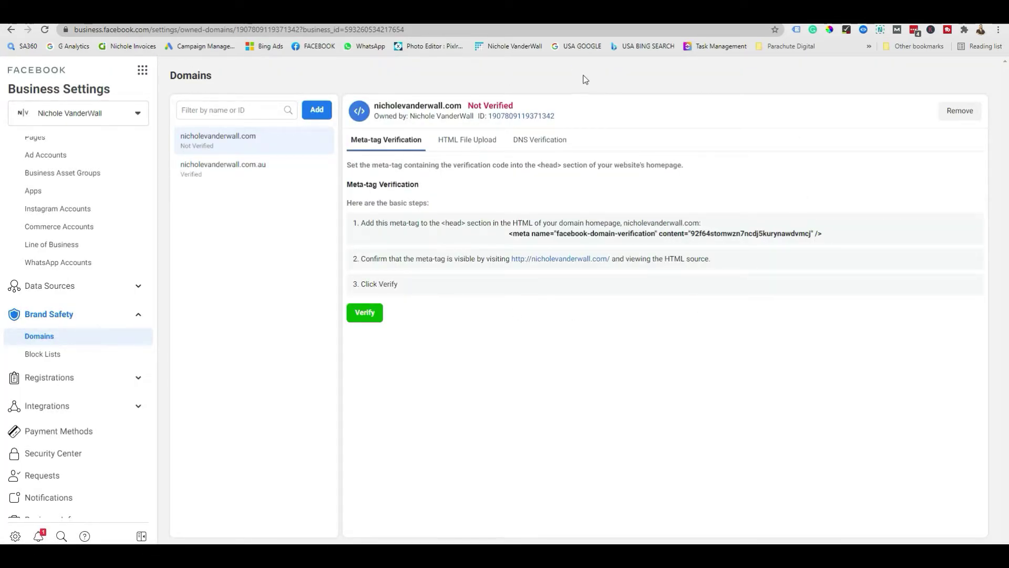
Review the meta-tag and HTML file upload verification methods for the unverified .com domain and copy its verification meta-tag
double_click(501, 105)
click(523, 104)
click(558, 234)
click(538, 235)
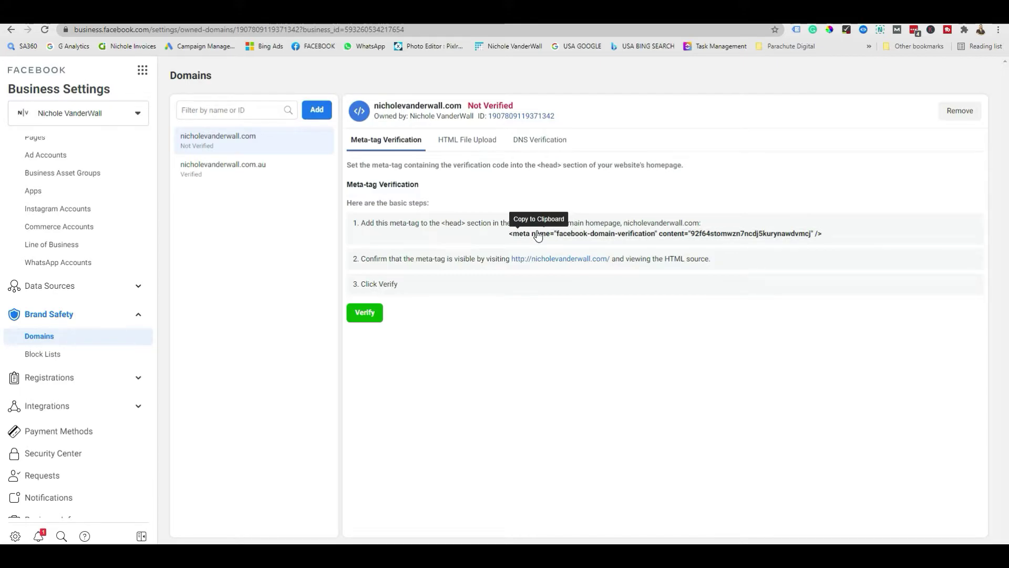
click(450, 147)
click(526, 149)
click(465, 143)
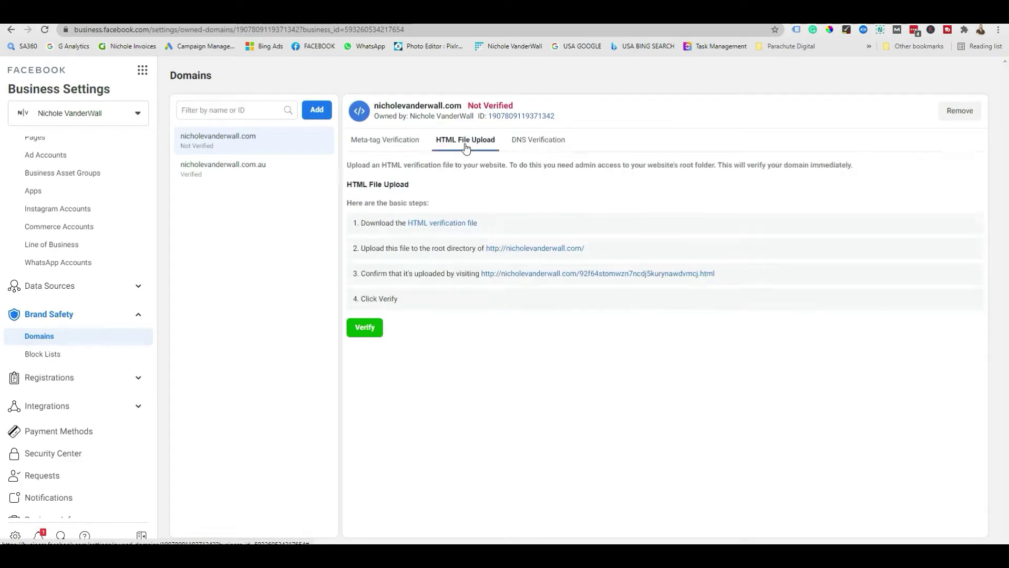
click(363, 142)
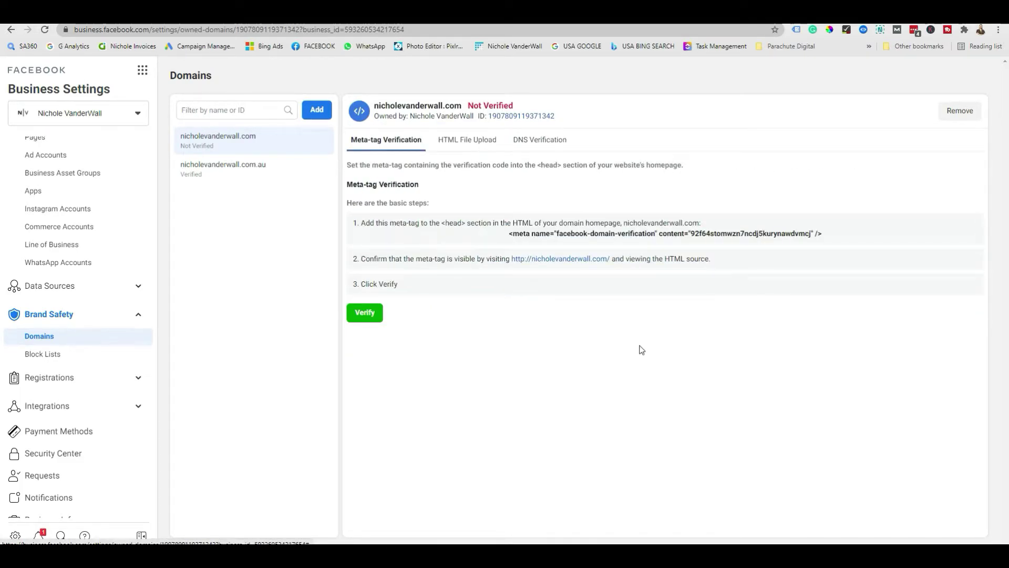
click(602, 237)
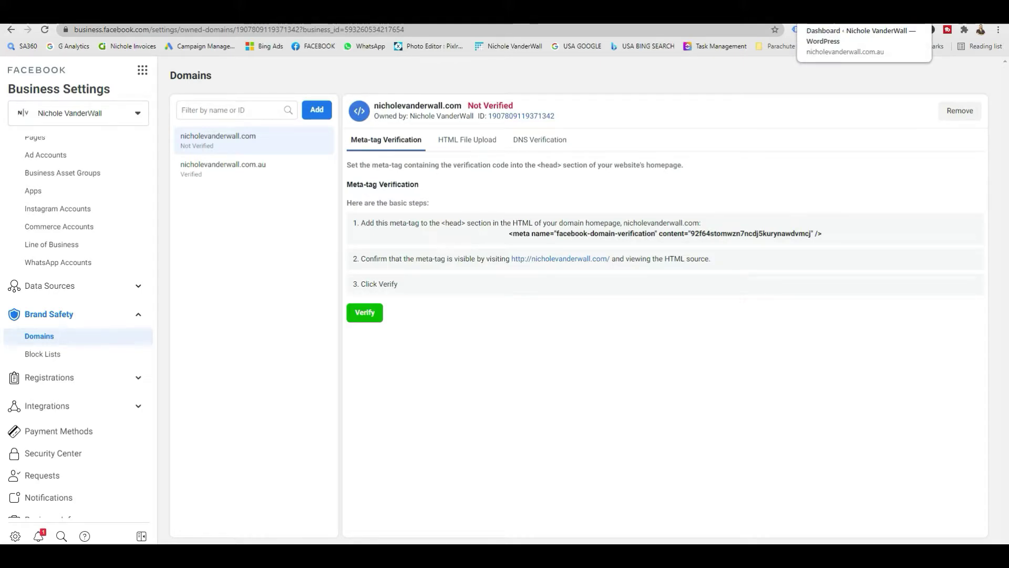
Switch to the website's WordPress dashboard and open the Insert Headers and Footers settings
click(851, 16)
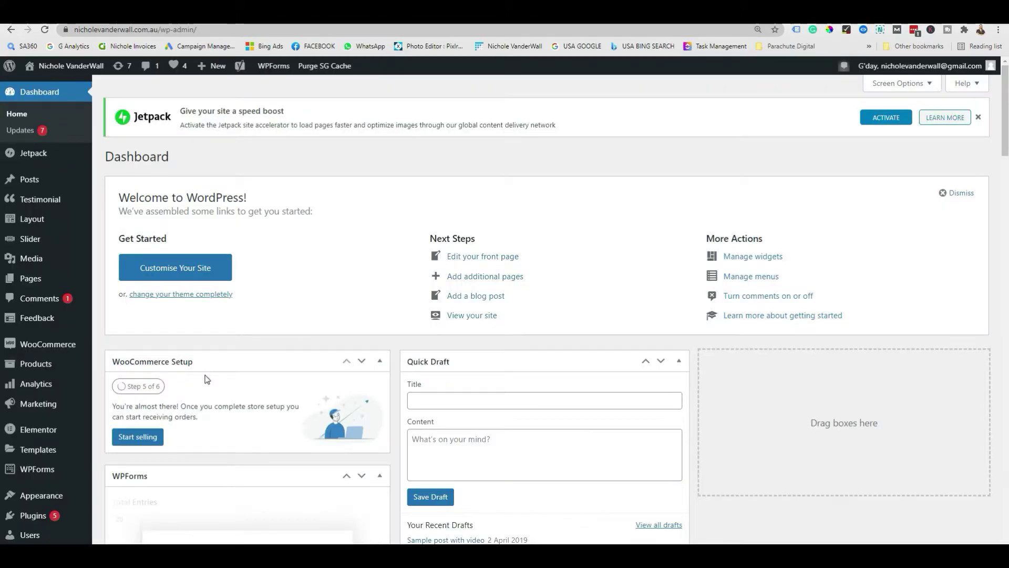
scroll(310, 286, down, 4)
scroll(276, 172, up, 1)
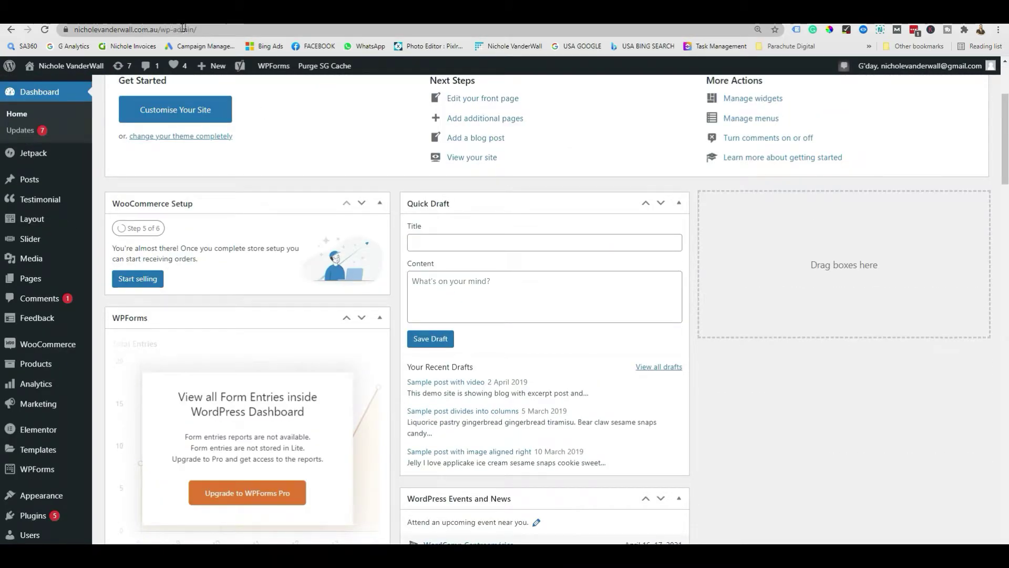
scroll(295, 193, down, 10)
mouse_move(46, 303)
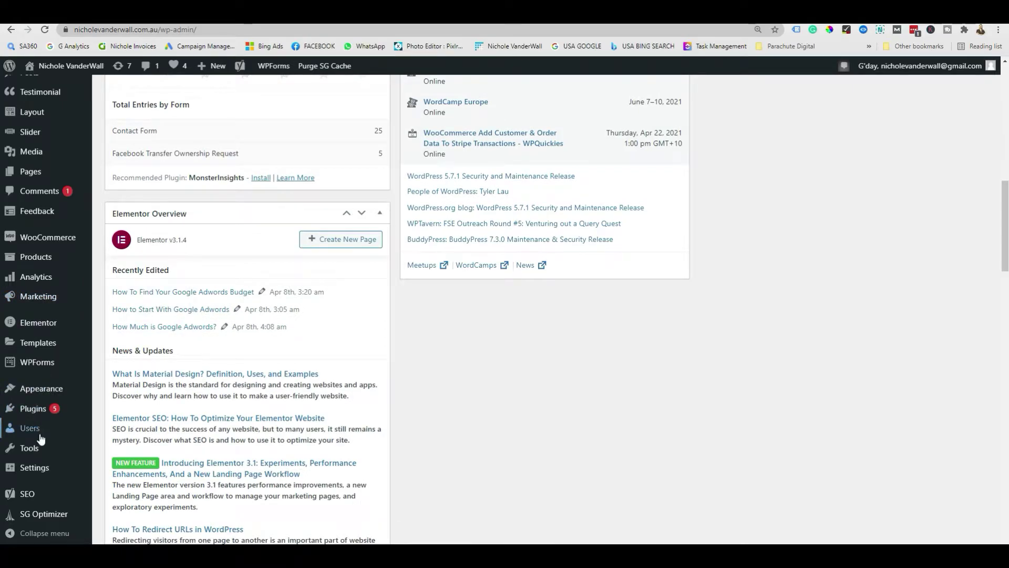
mouse_move(40, 451)
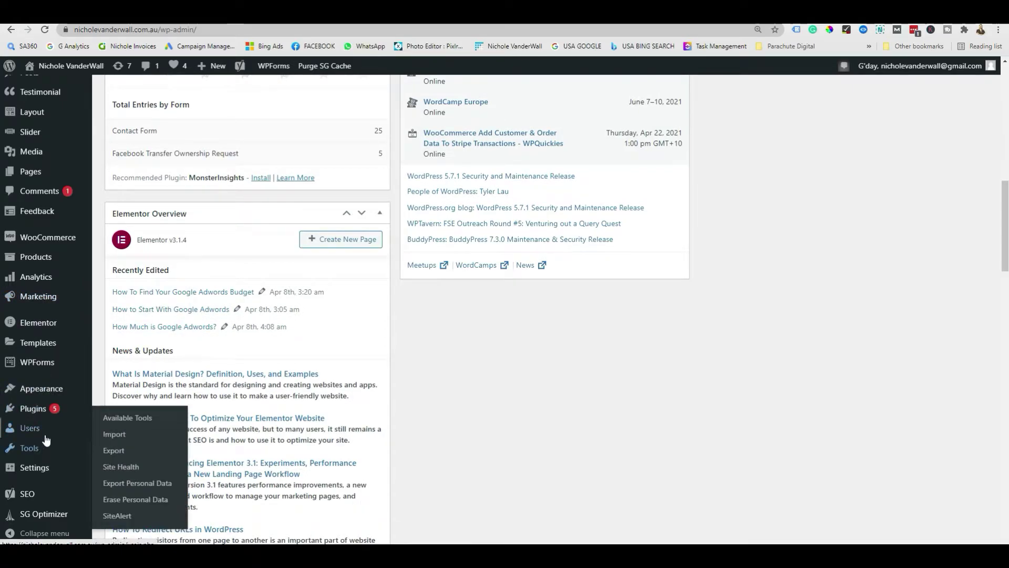
mouse_move(33, 406)
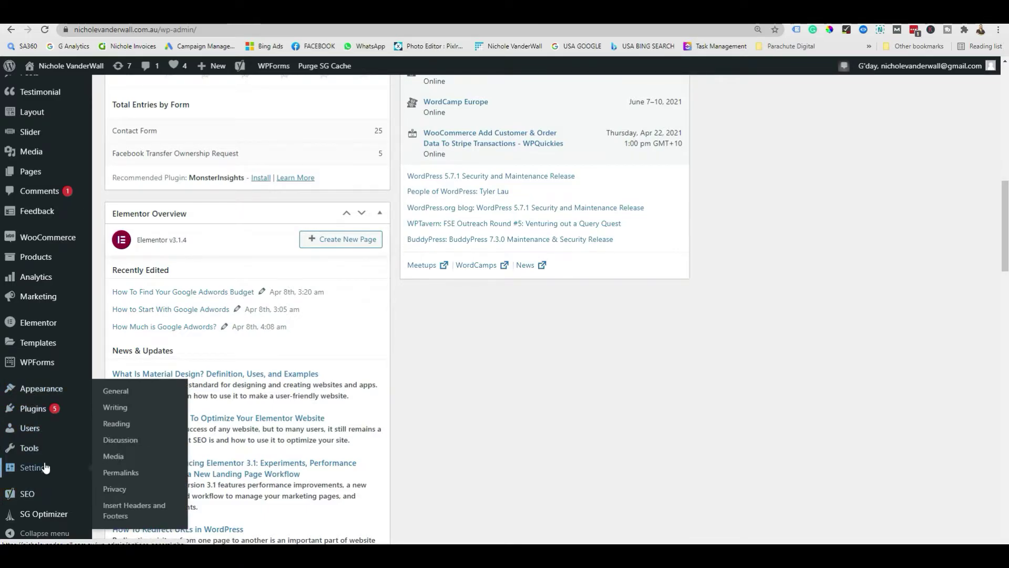
click(125, 512)
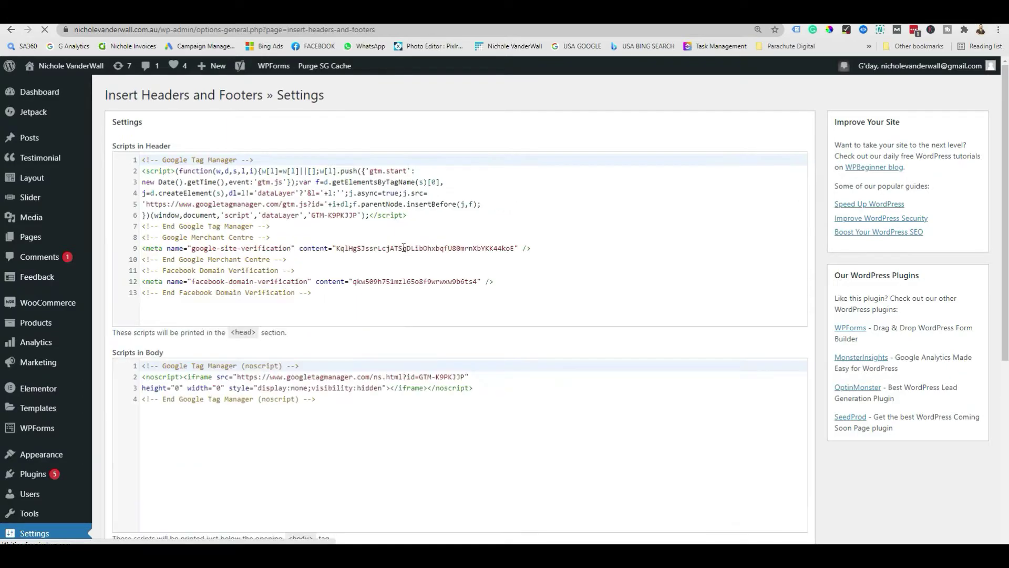
Switch to Facebook Business Settings, recopy the .com domain's verification meta-tag, and return to the WordPress header scripts
click(346, 299)
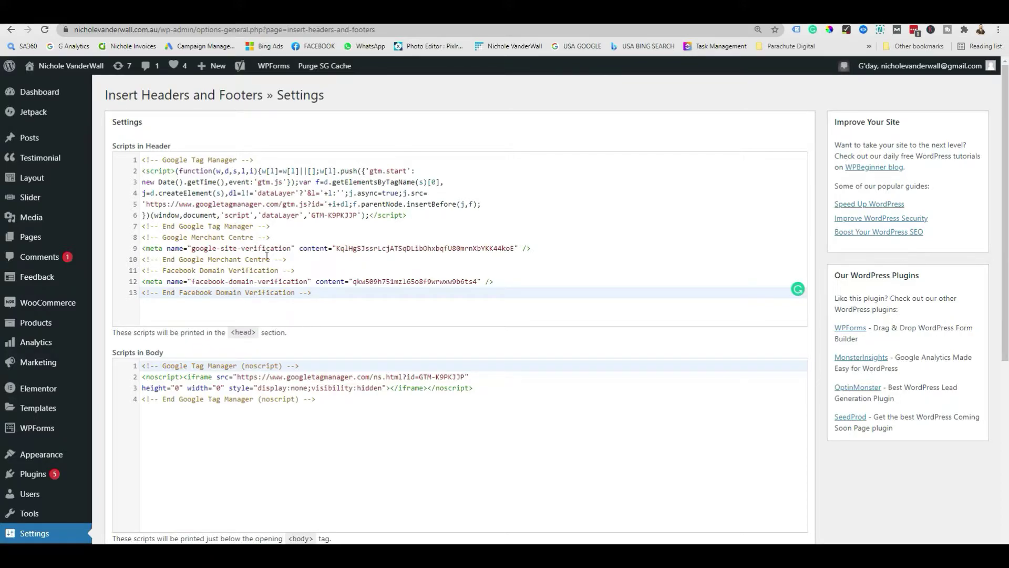
click(319, 268)
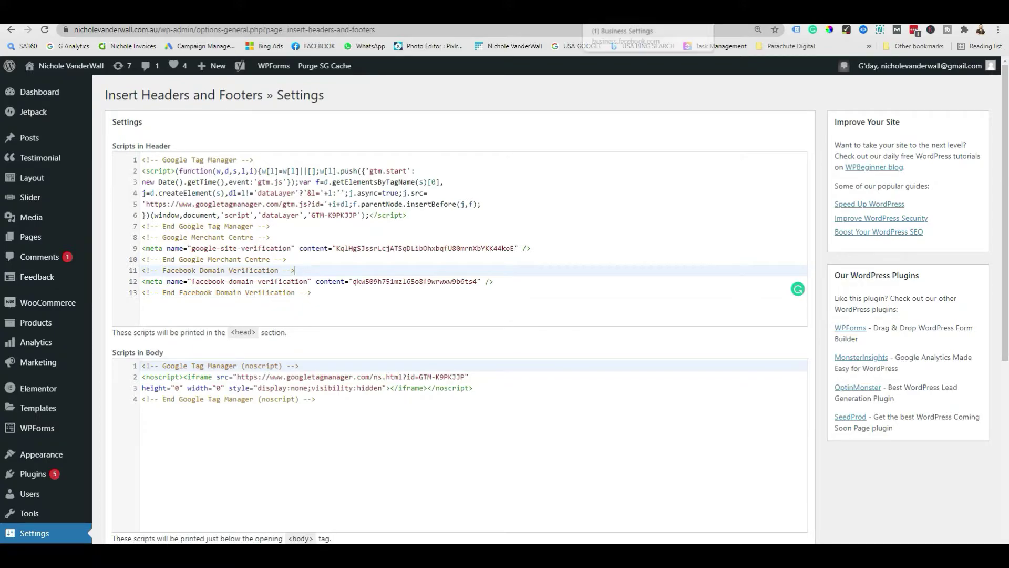
click(582, 11)
click(580, 239)
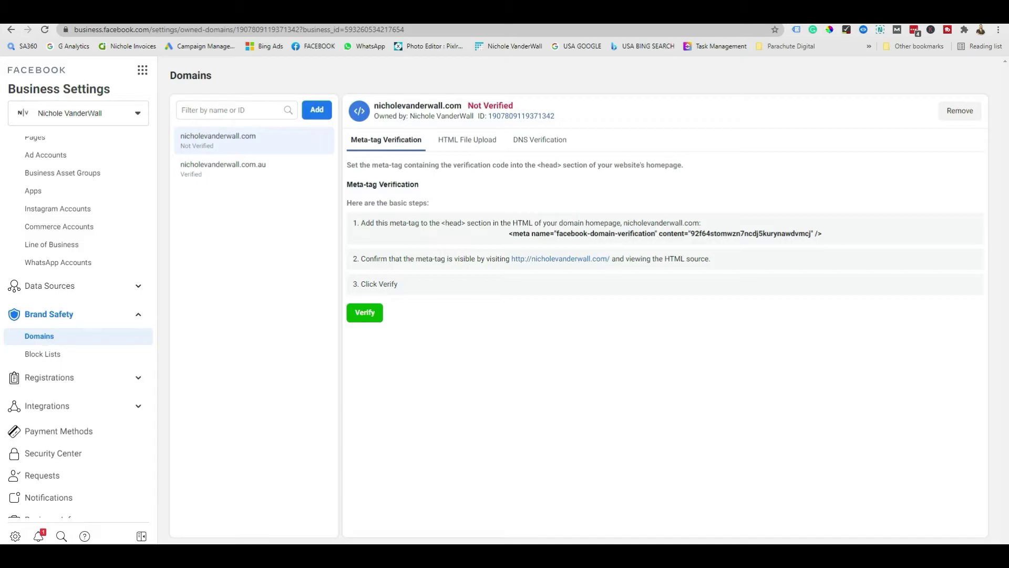
key(ctrl+Tab)
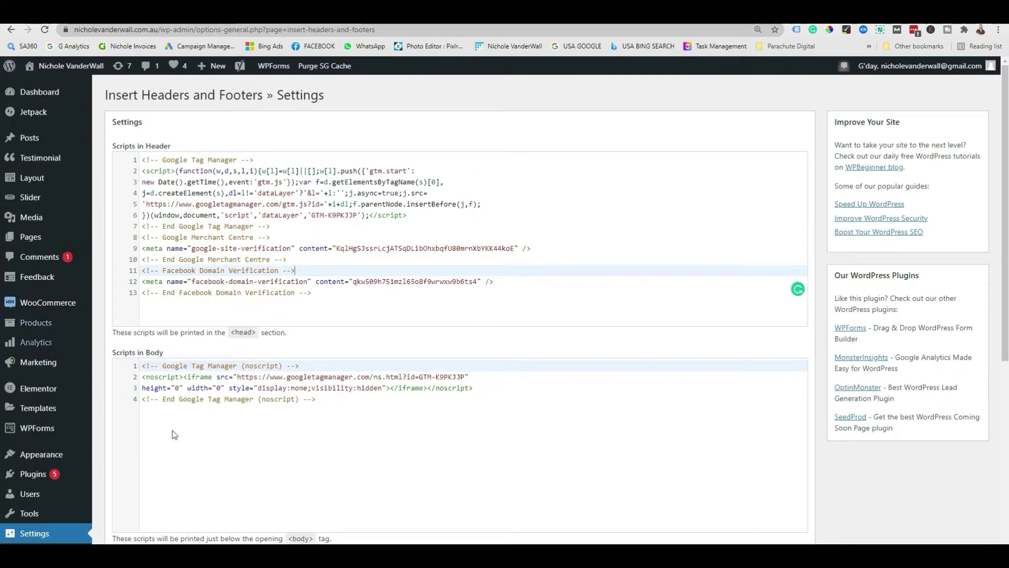
Paste the copied Facebook domain verification meta-tag at the end of Scripts in Header, leaving an empty line above it
triple_click(325, 284)
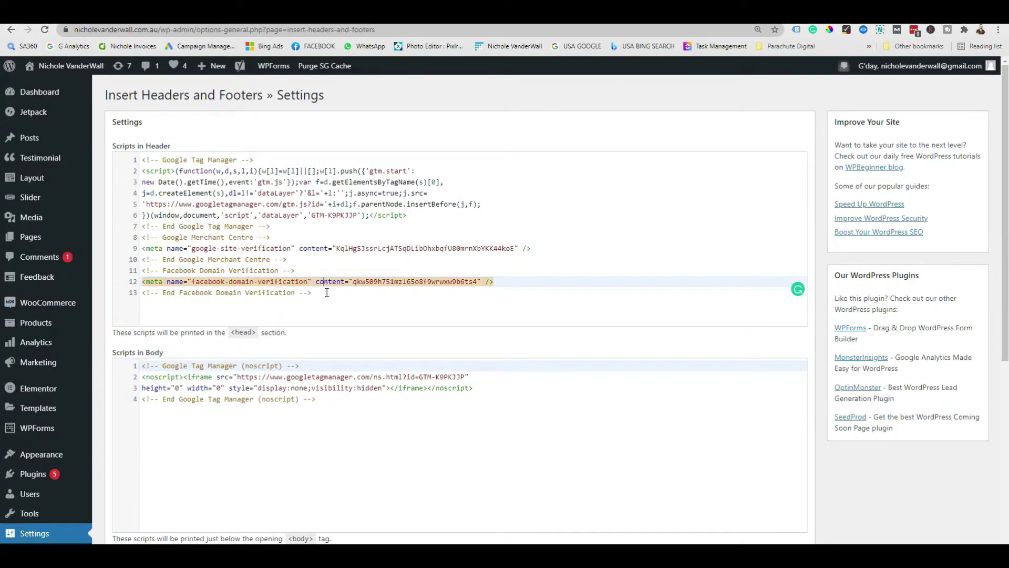
click(377, 289)
key(Return)
key(Return)
key(ctrl+v)
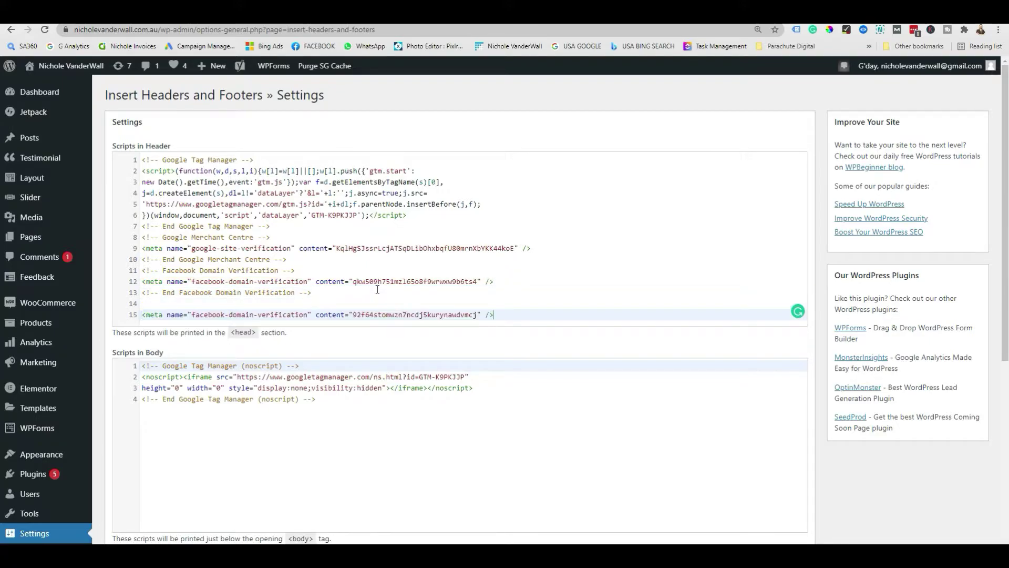
Copy the comment "<!-- Facebook Domain Verification -->" into the empty line above the newly pasted meta-tag
scroll(378, 289, down, 1)
click(258, 218)
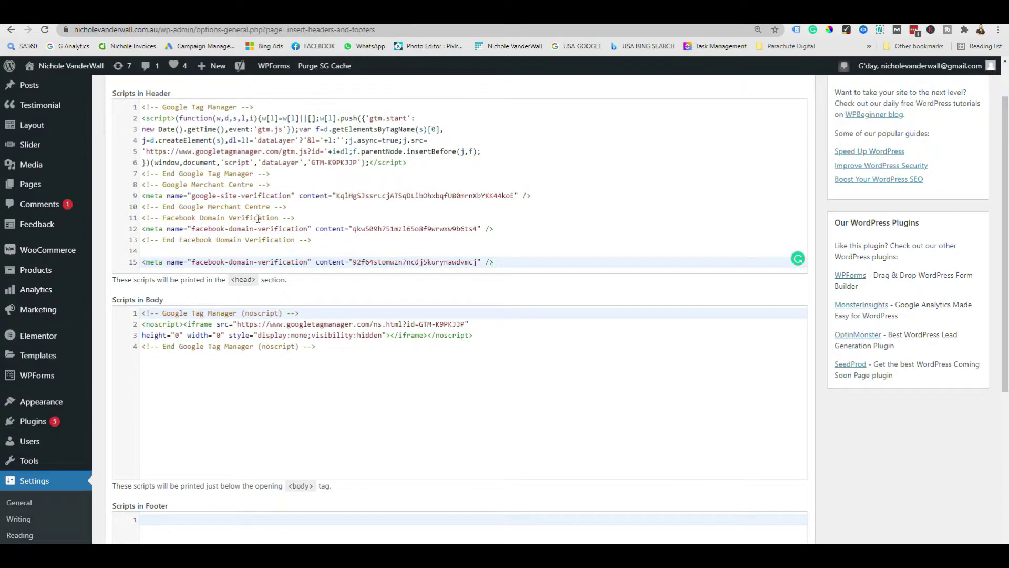
click(276, 174)
drag(270, 184, 137, 188)
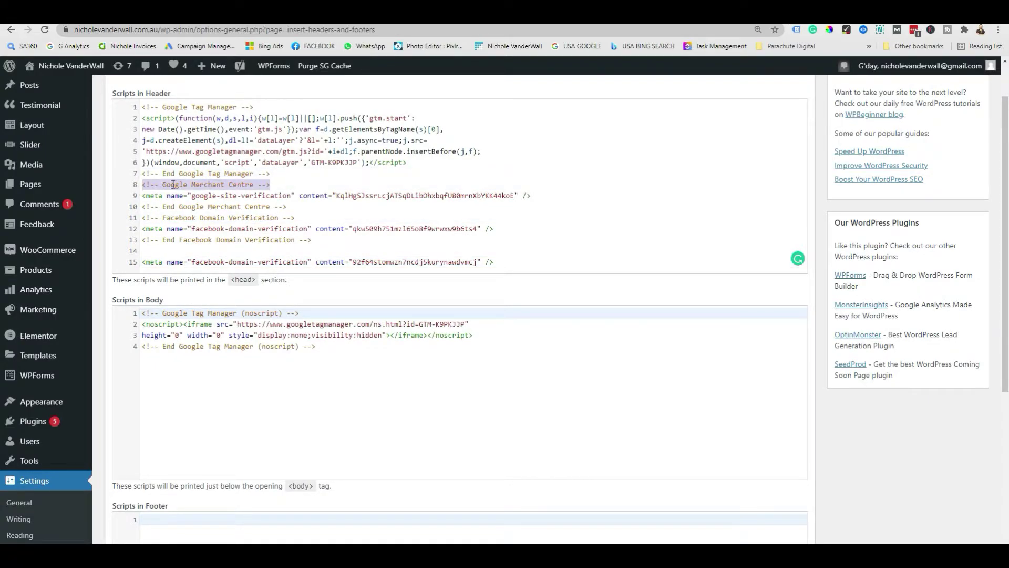
click(187, 162)
drag(307, 216, 143, 214)
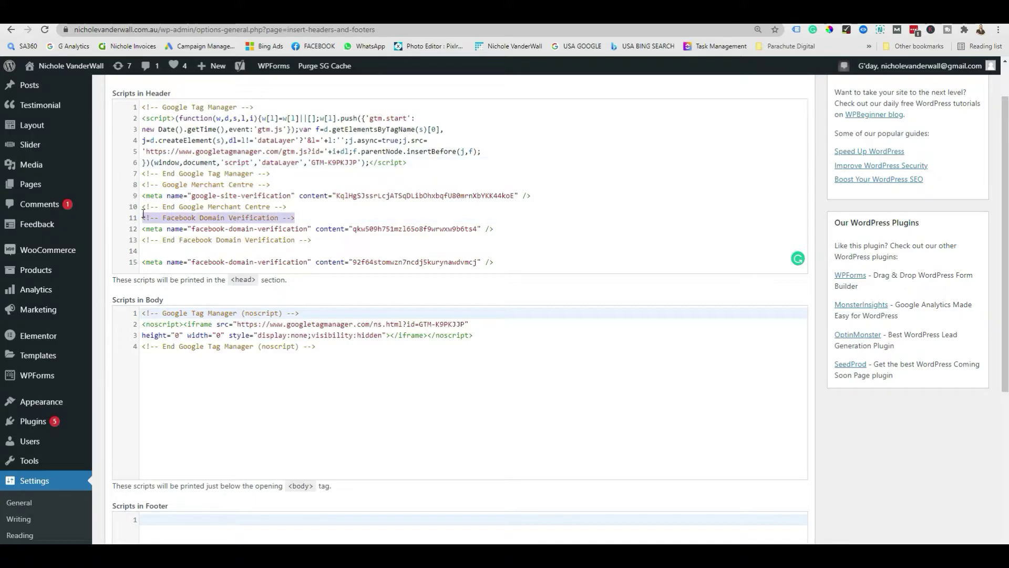
click(145, 251)
key(ctrl+v)
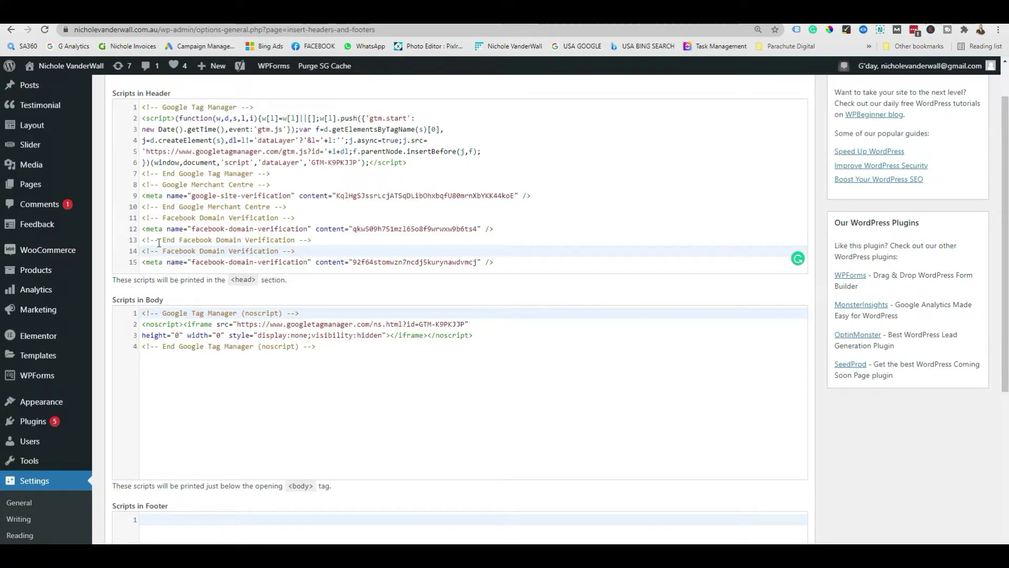
Copy the comment "<!-- End Facebook Domain Verification -->" onto a new line below the newly pasted meta-tag
scroll(157, 243, down, 1)
mouse_move(143, 198)
mouse_down()
mouse_move(152, 195)
mouse_move(141, 184)
mouse_up()
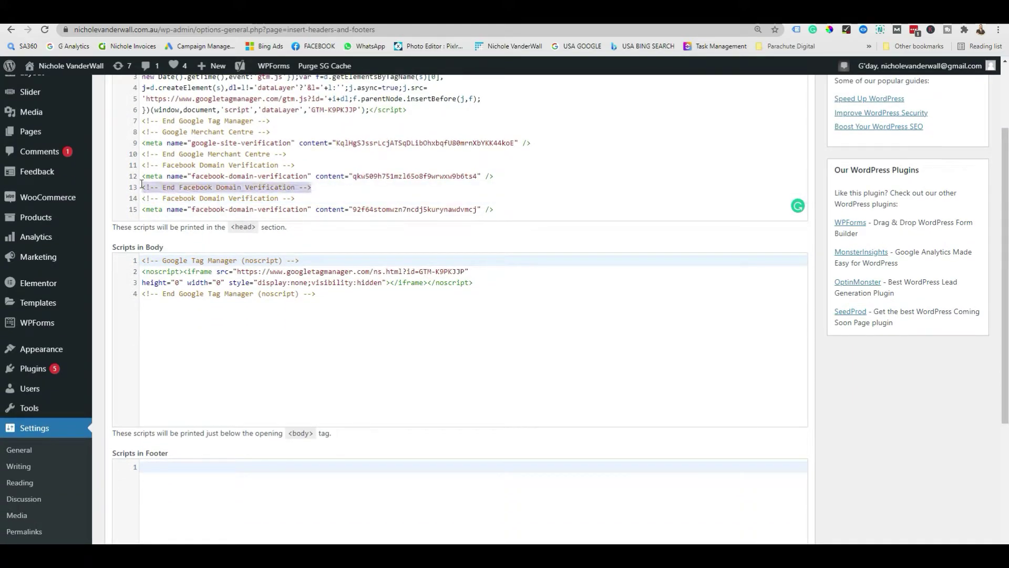
click(512, 210)
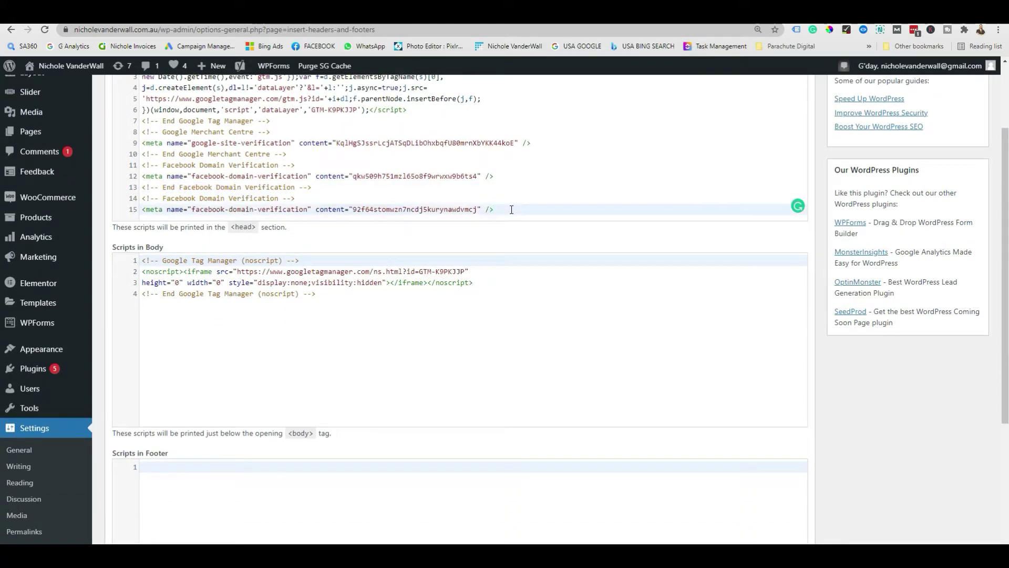
key(Return)
key(ctrl+v)
scroll(482, 225, up, 1)
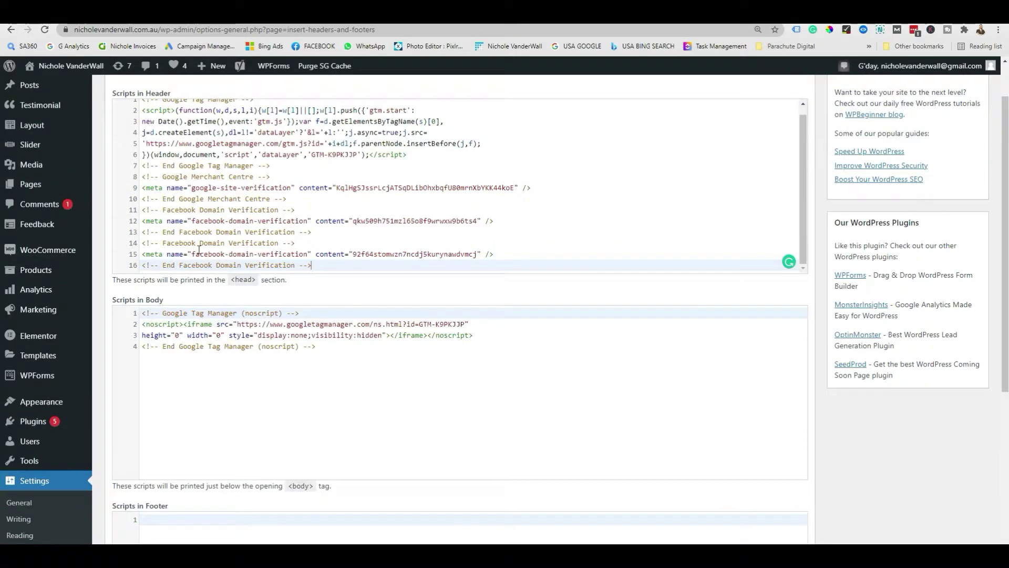
drag(175, 243, 142, 242)
click(300, 244)
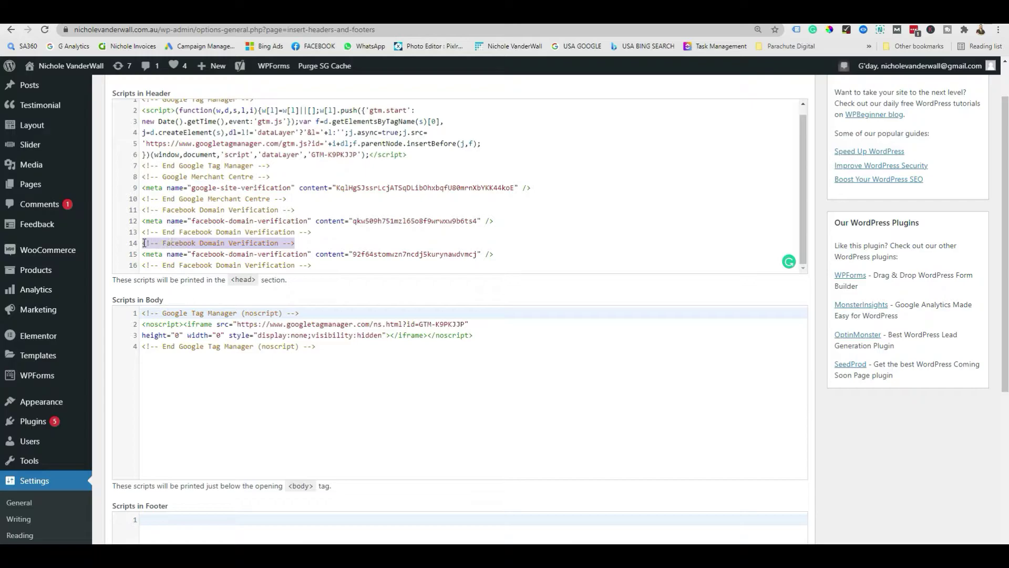
click(151, 243)
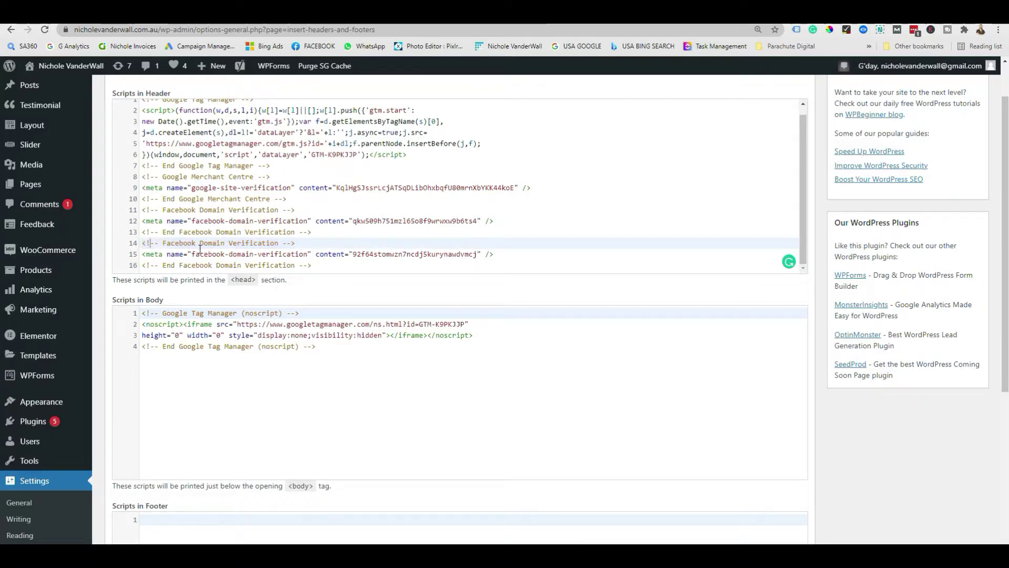
click(149, 265)
drag(170, 265, 261, 257)
click(316, 265)
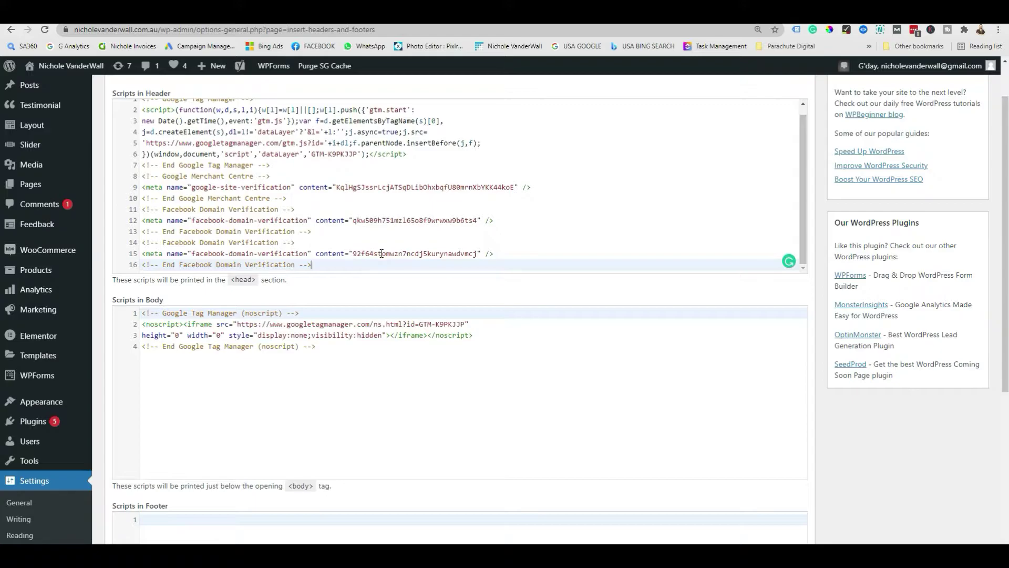
Review the rest of the header and footer script settings, and view the .com.au domain in Facebook Business Settings
scroll(368, 368, down, 5)
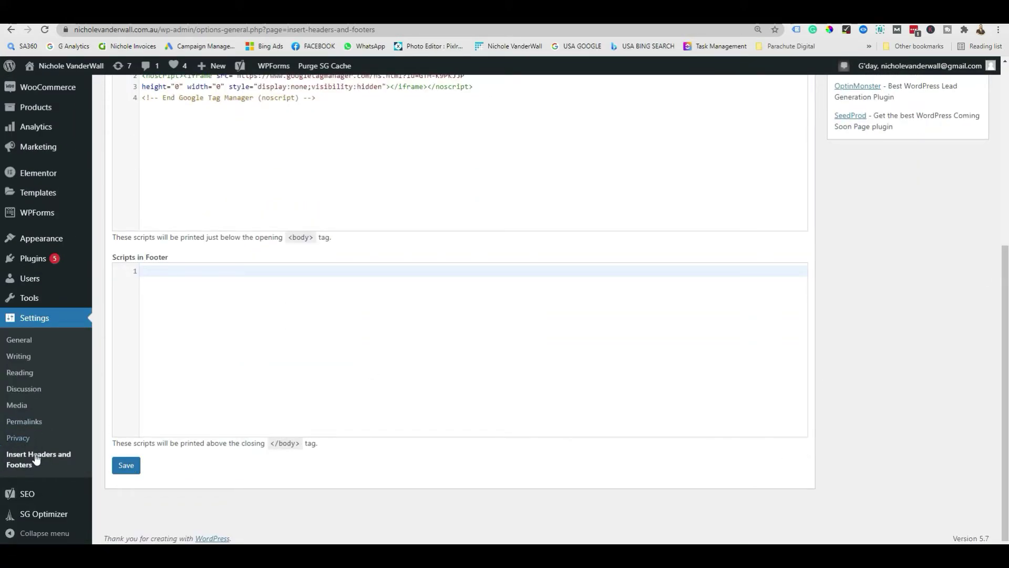
click(121, 465)
scroll(666, 316, up, 3)
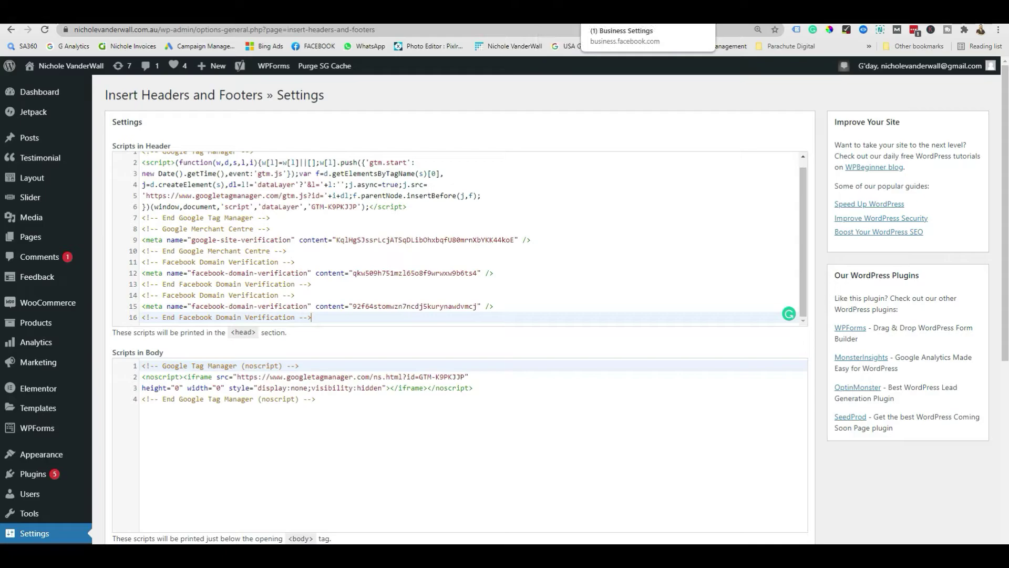
click(647, 15)
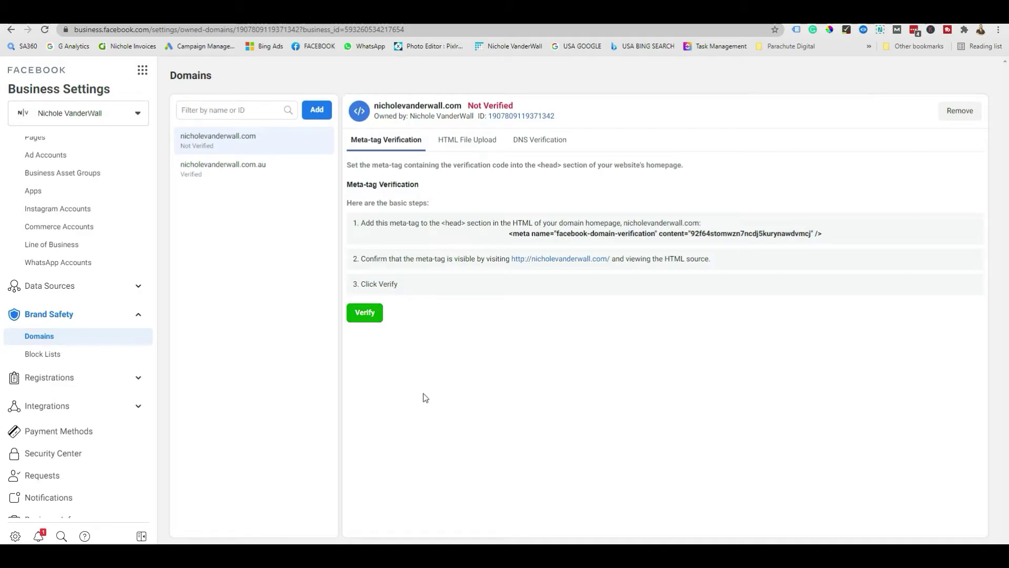
click(257, 180)
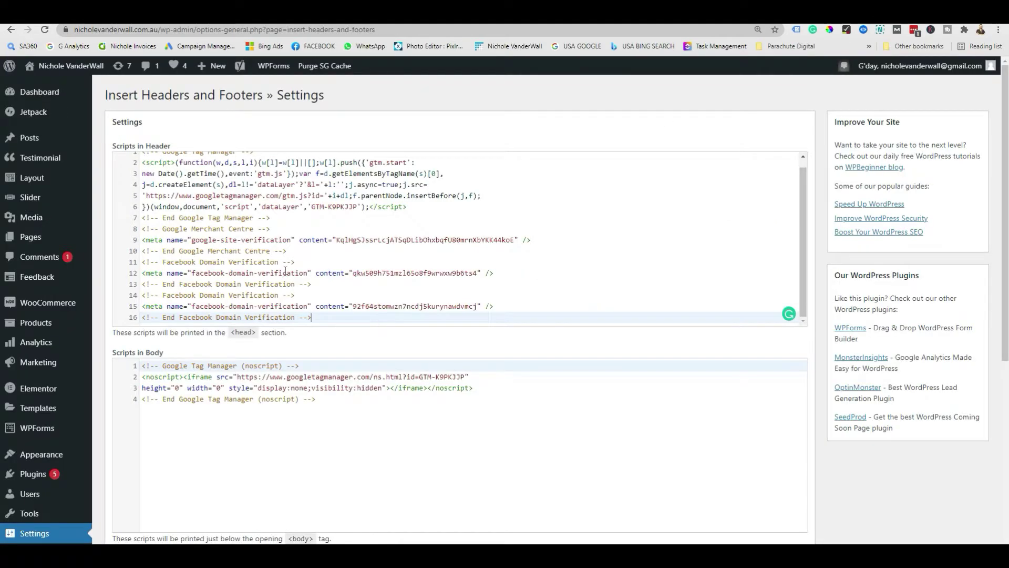
Highlight the first Facebook verification meta-tag in the WordPress header scripts, review the page, and return to Facebook Business Settings
triple_click(285, 270)
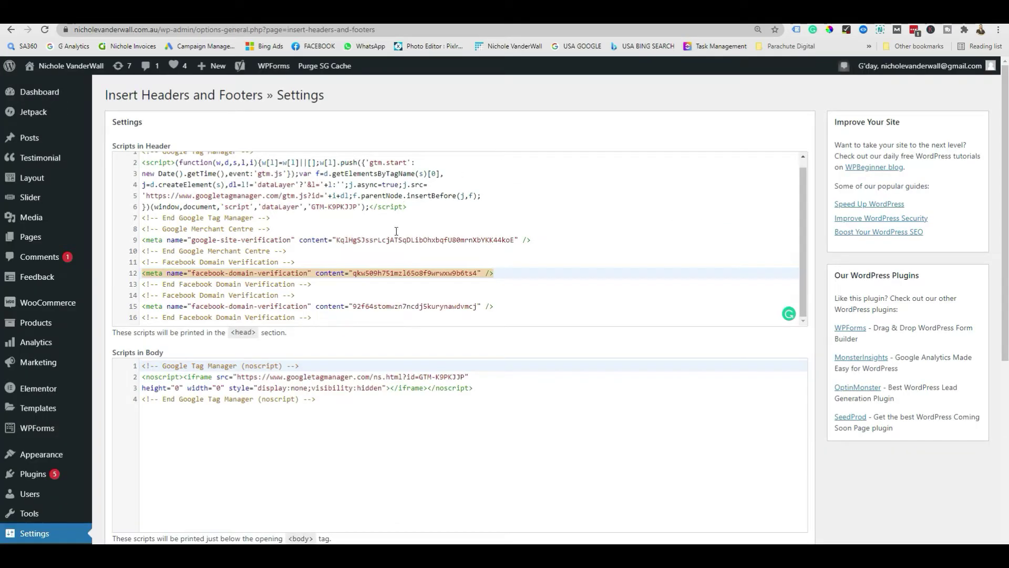
scroll(396, 231, down, 1)
scroll(396, 231, down, 5)
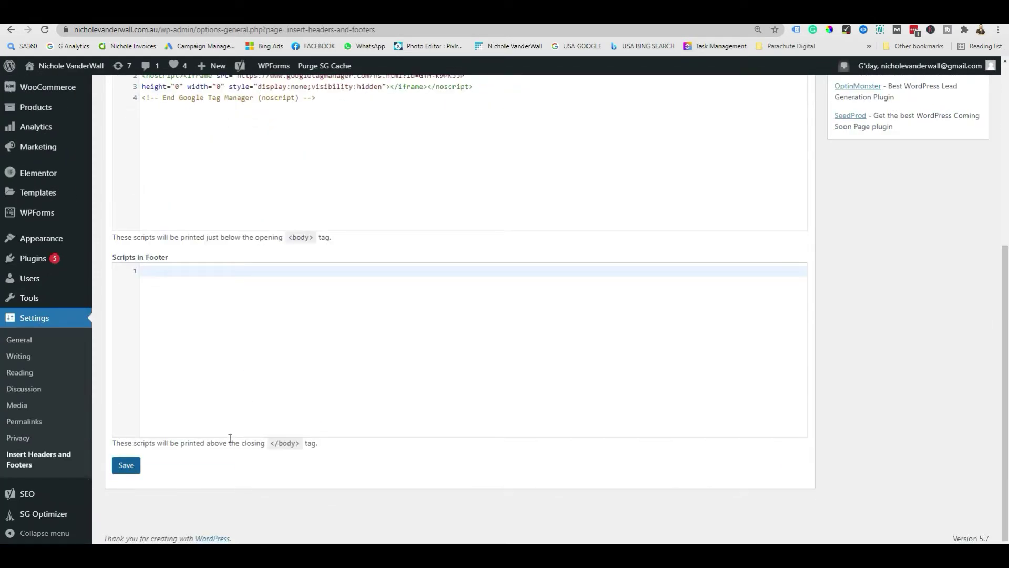
scroll(449, 288, up, 4)
scroll(463, 332, up, 2)
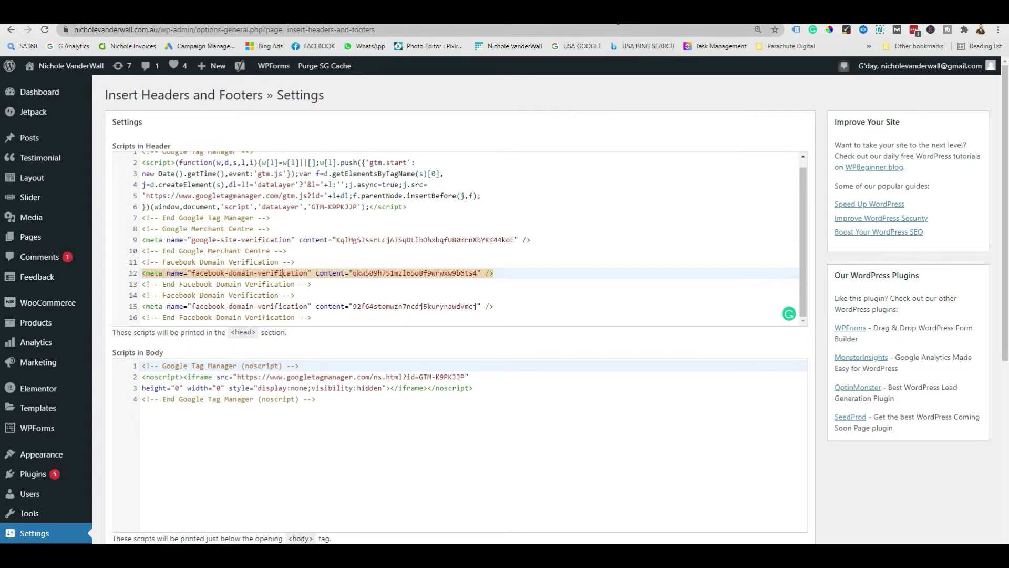
click(640, 16)
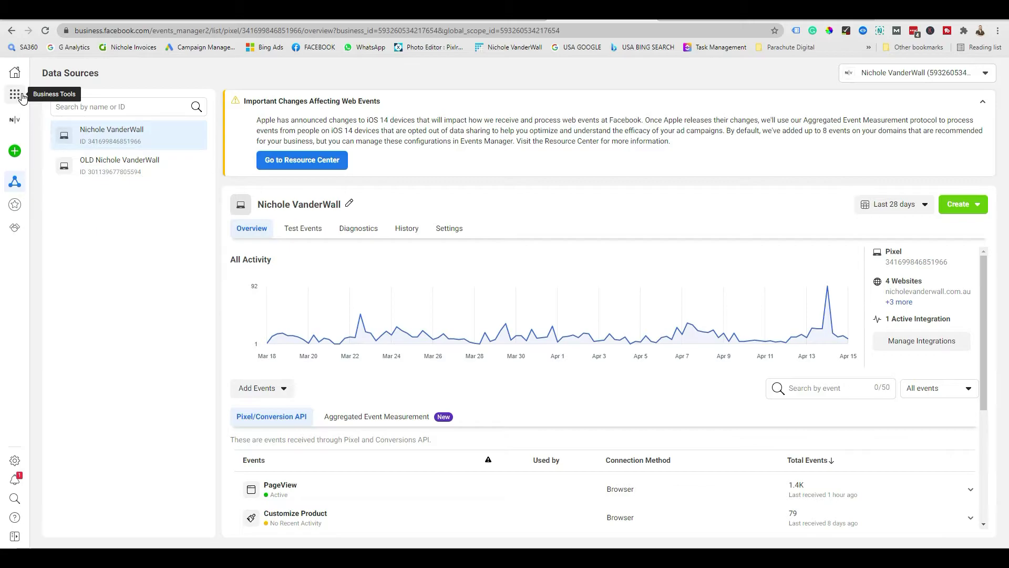
Open Events Manager and go to the web event configurations under Aggregated Event Measurement for the current pixel
click(22, 97)
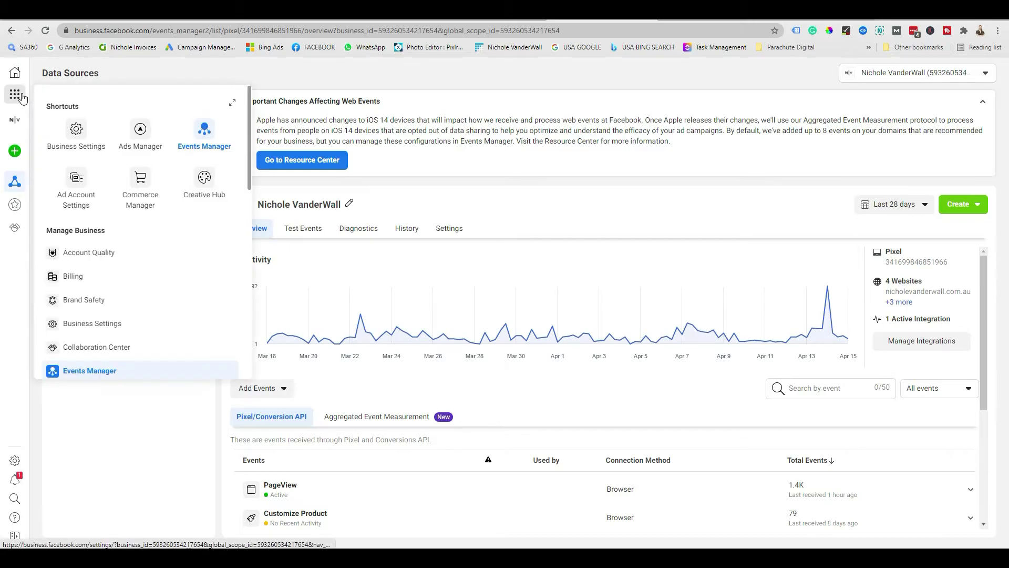
click(202, 132)
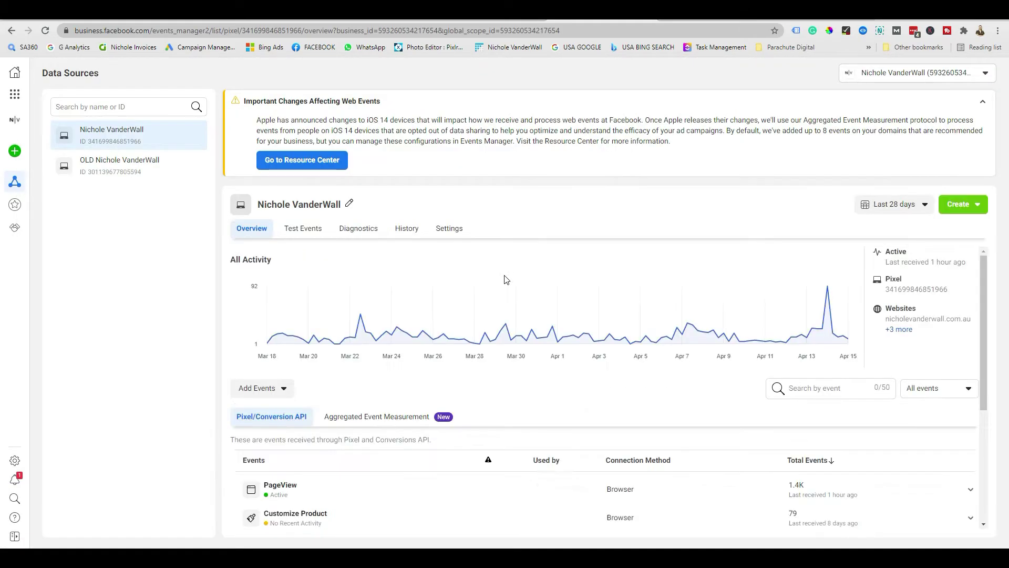
scroll(506, 279, down, 2)
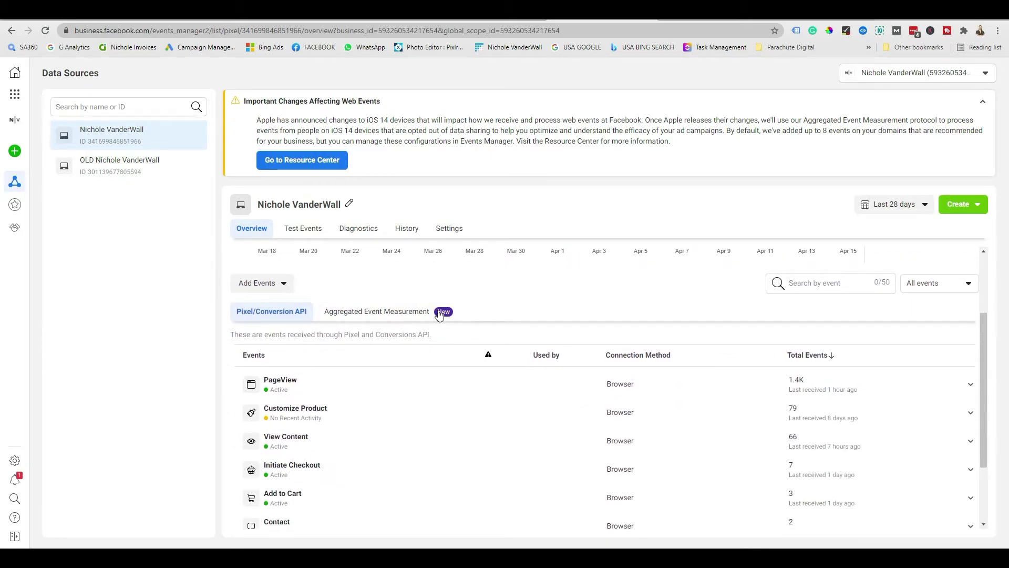
click(384, 312)
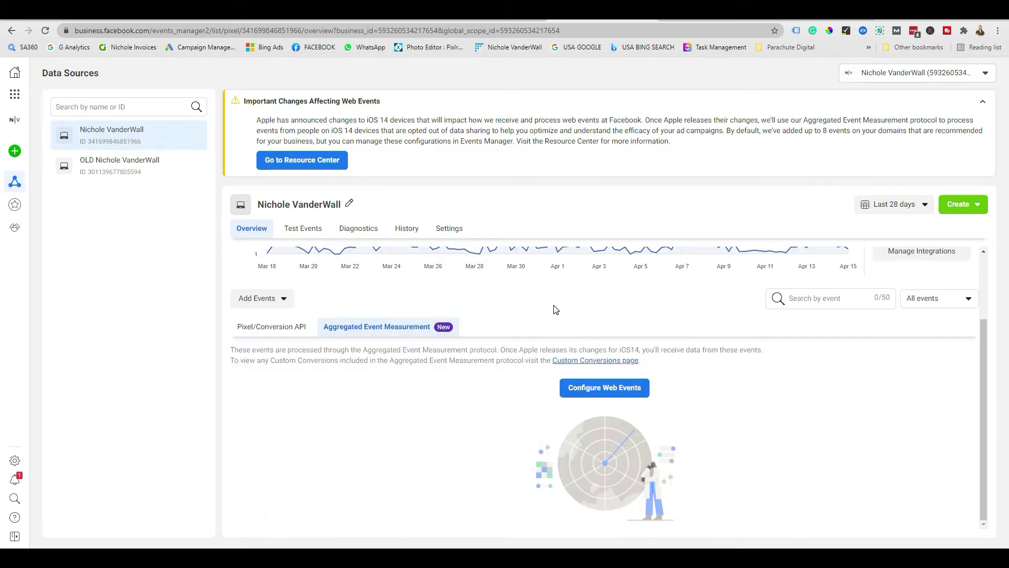
click(621, 394)
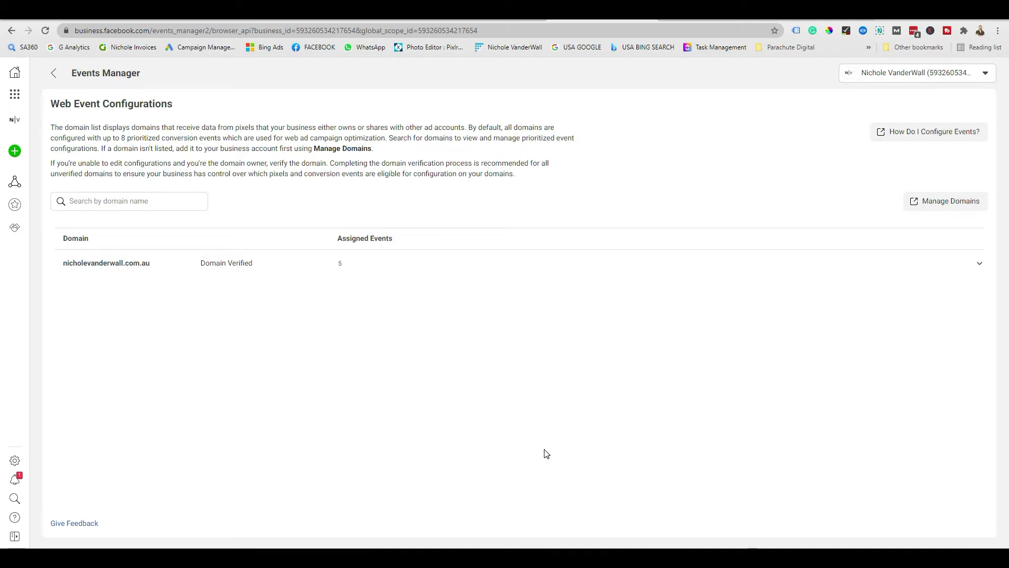
Expand the verified .com.au domain and open its assigned events for editing
click(977, 263)
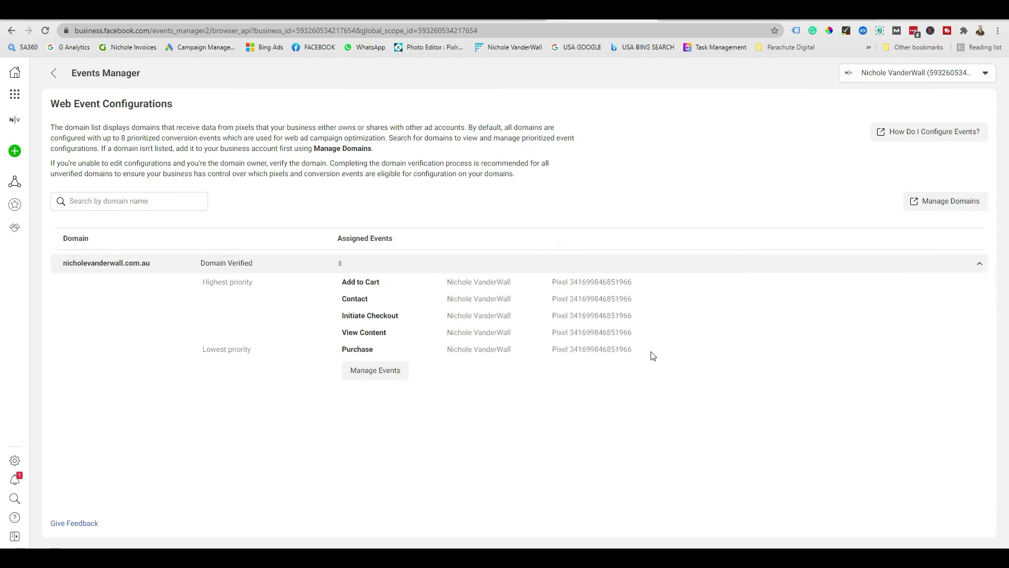
click(381, 378)
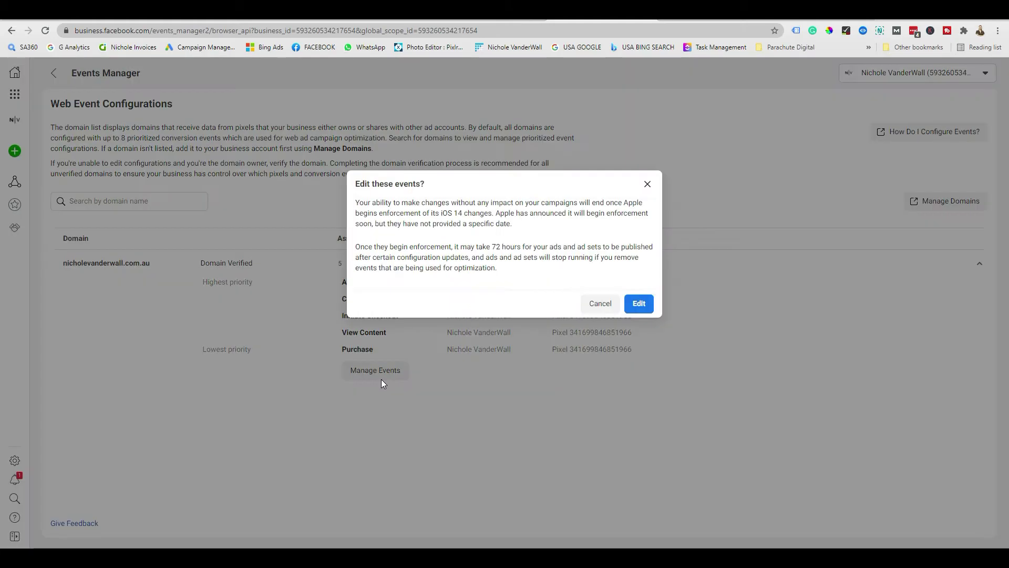
click(638, 303)
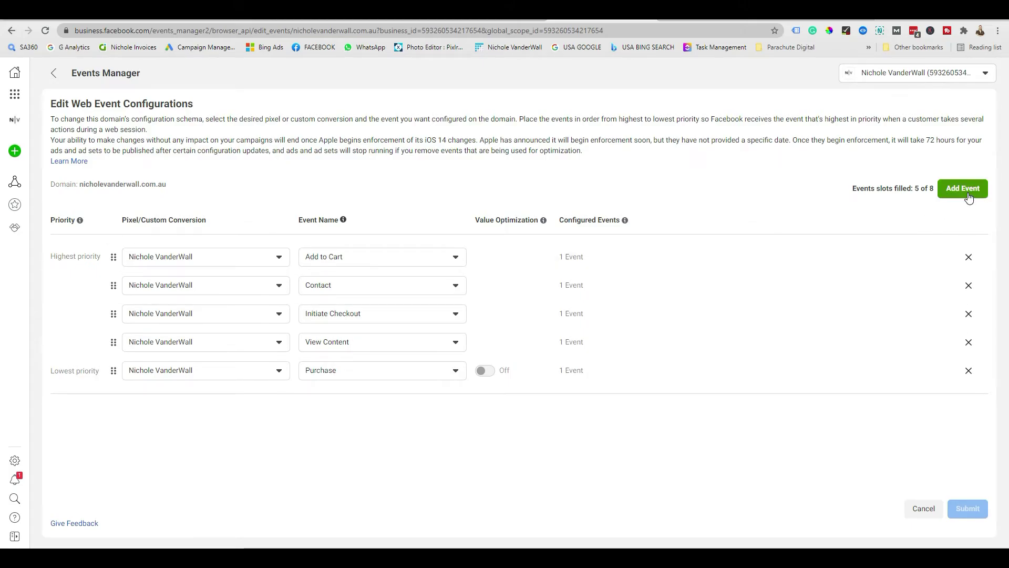
Remove all the configured events from the .com.au domain
click(970, 257)
click(970, 258)
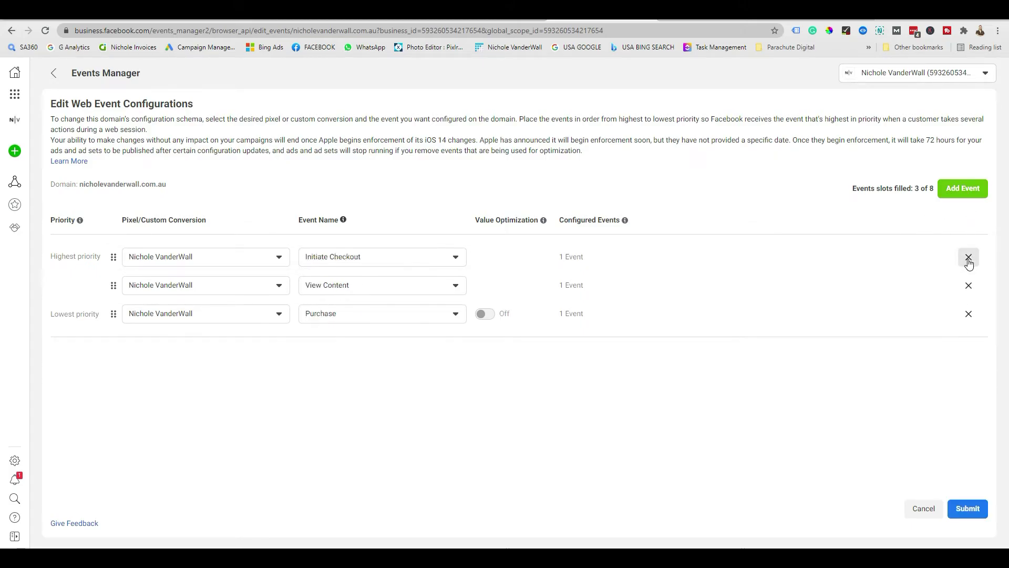
click(970, 258)
click(969, 257)
click(970, 257)
Add an event using the pixel not marked OLD, review the available events, and choose Add to Cart
click(965, 201)
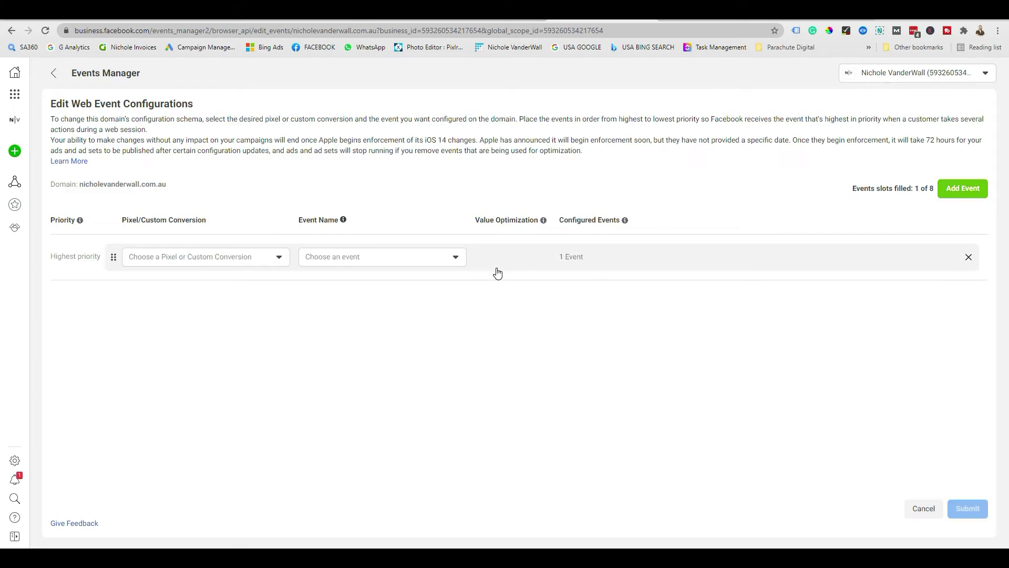
click(198, 257)
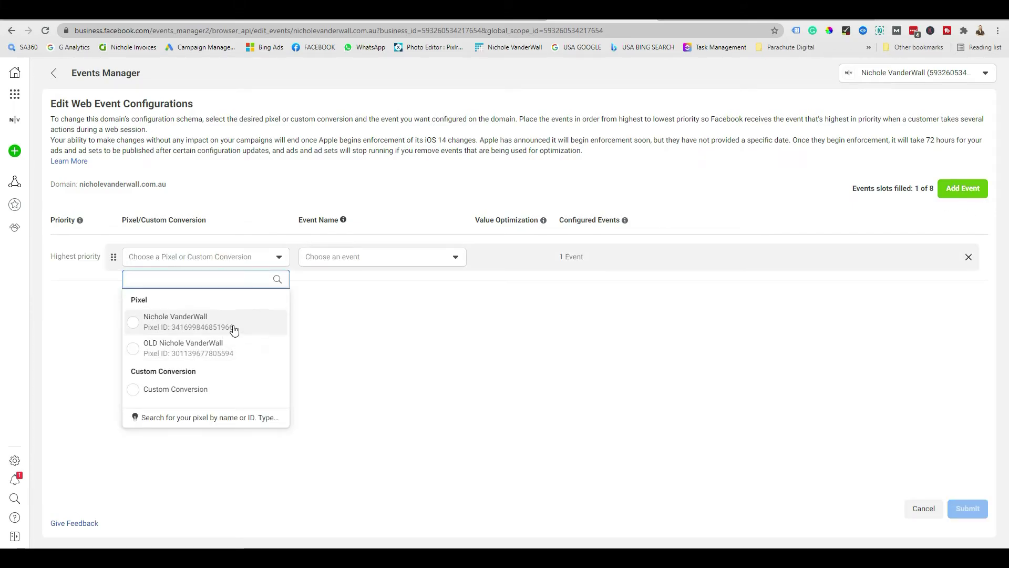
click(231, 328)
click(350, 263)
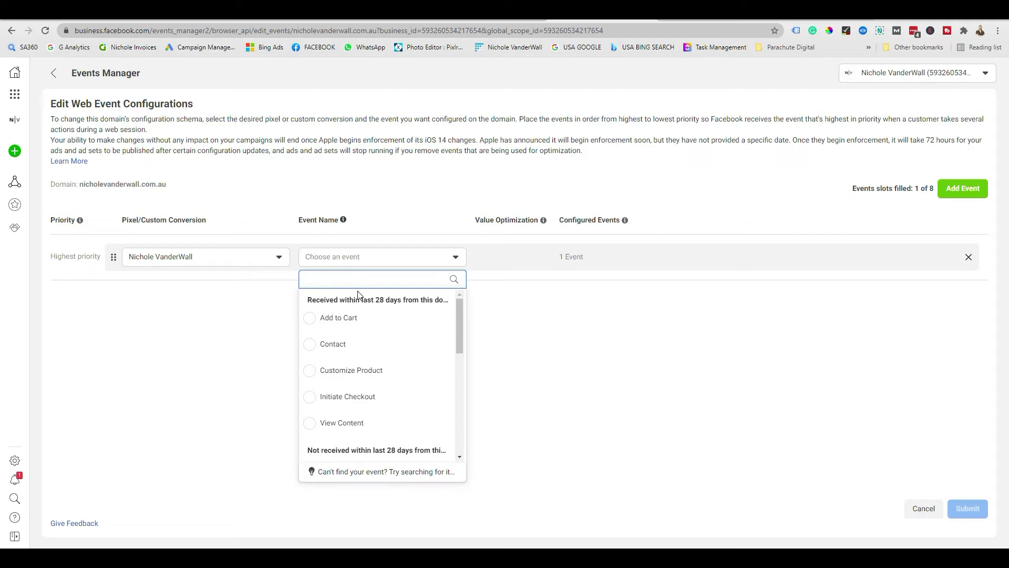
scroll(383, 402, down, 1)
scroll(383, 403, down, 5)
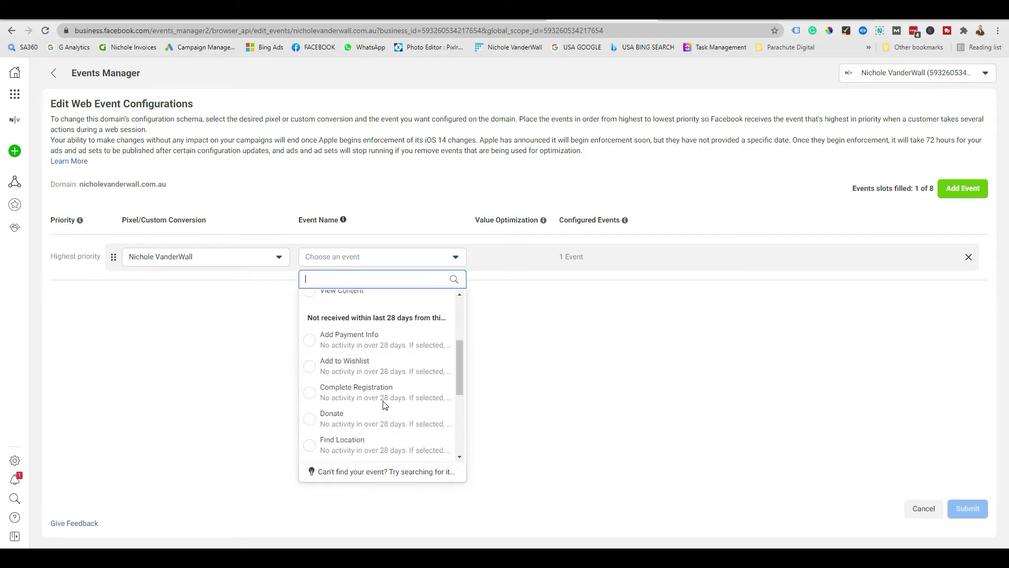
scroll(382, 400, up, 6)
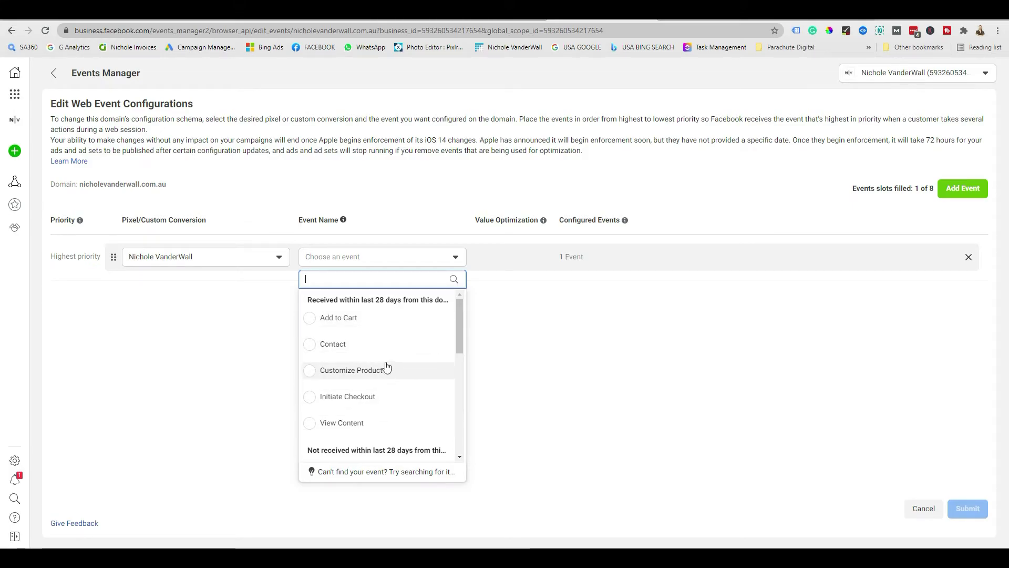
scroll(381, 350, down, 2)
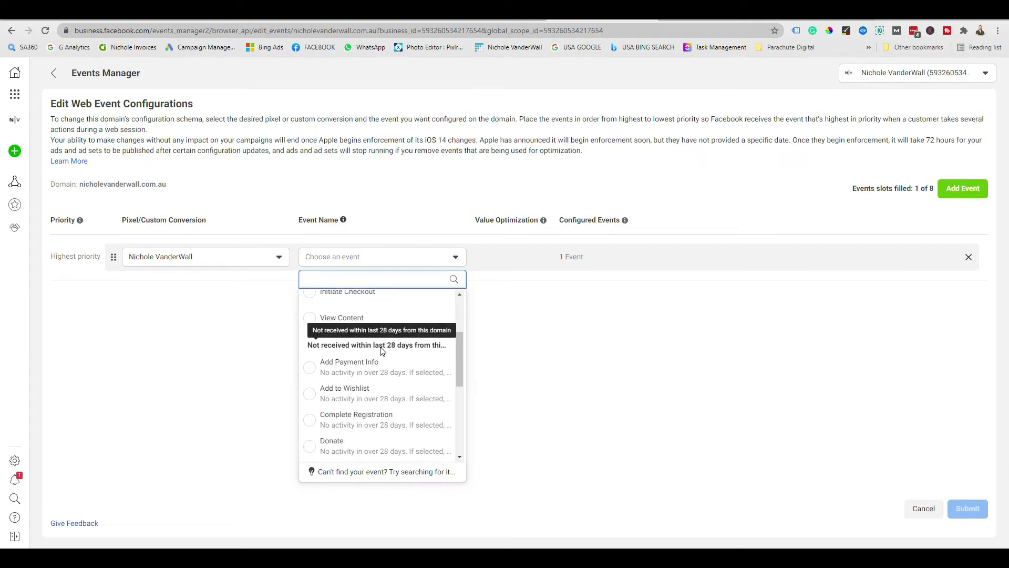
scroll(386, 381, down, 2)
scroll(386, 381, down, 2)
scroll(388, 382, up, 2)
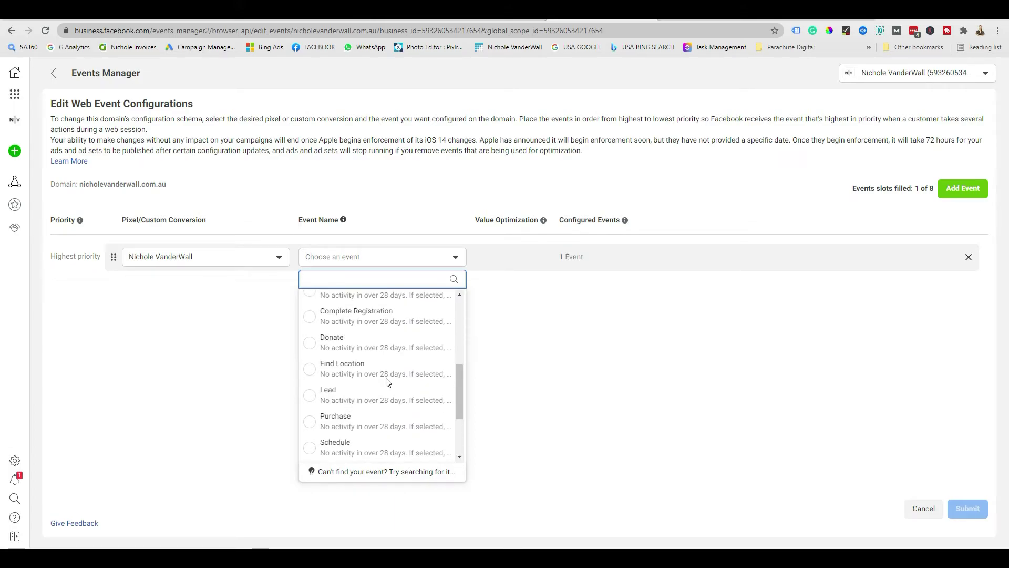
scroll(387, 383, up, 3)
click(358, 317)
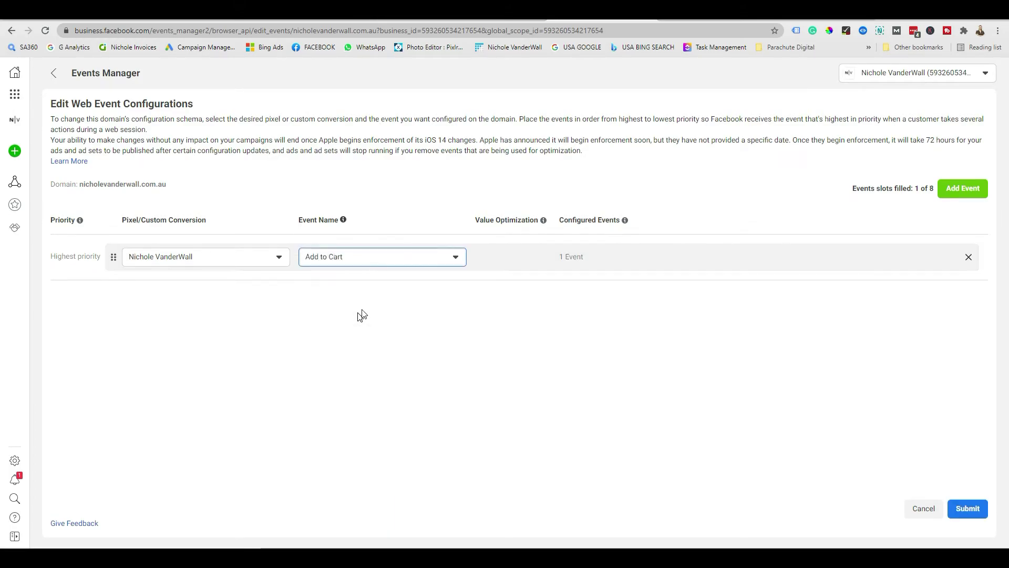
Add a second event with the same pixel and set it to Contact
click(969, 198)
click(262, 289)
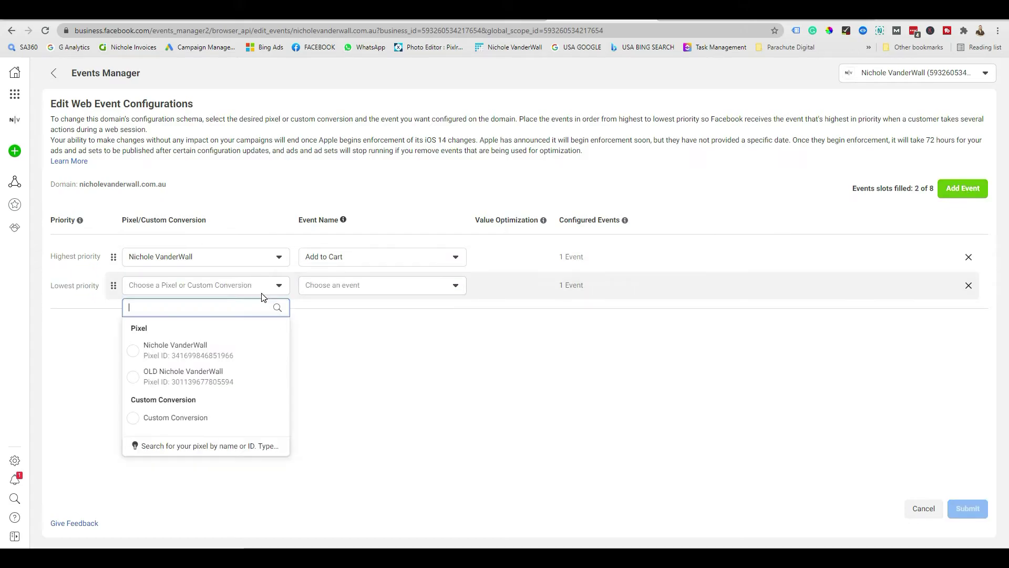
click(192, 351)
click(361, 287)
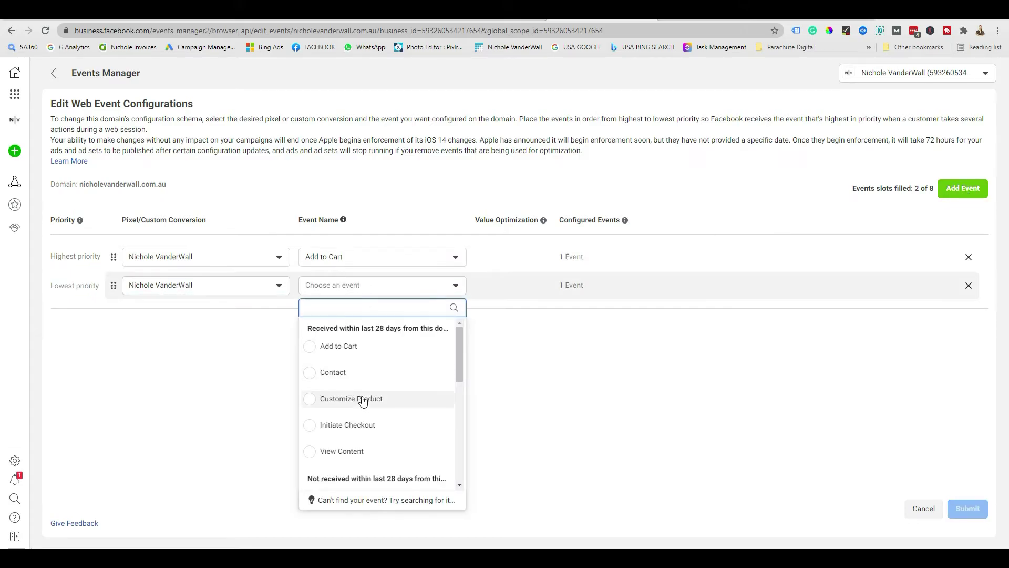
click(351, 373)
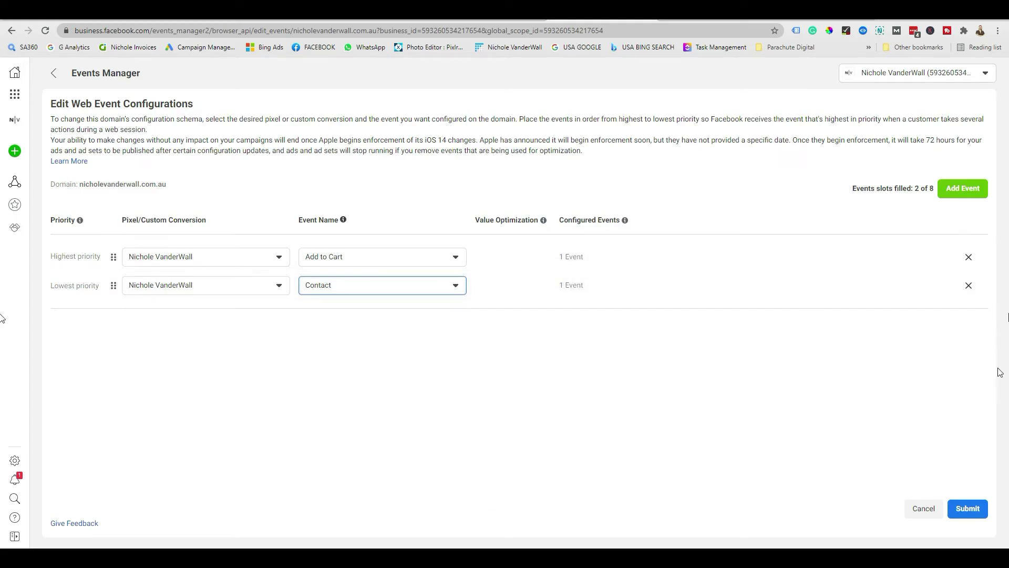
Add two more events with the same pixel, one for Customize Product and one for Initiate Checkout
click(954, 194)
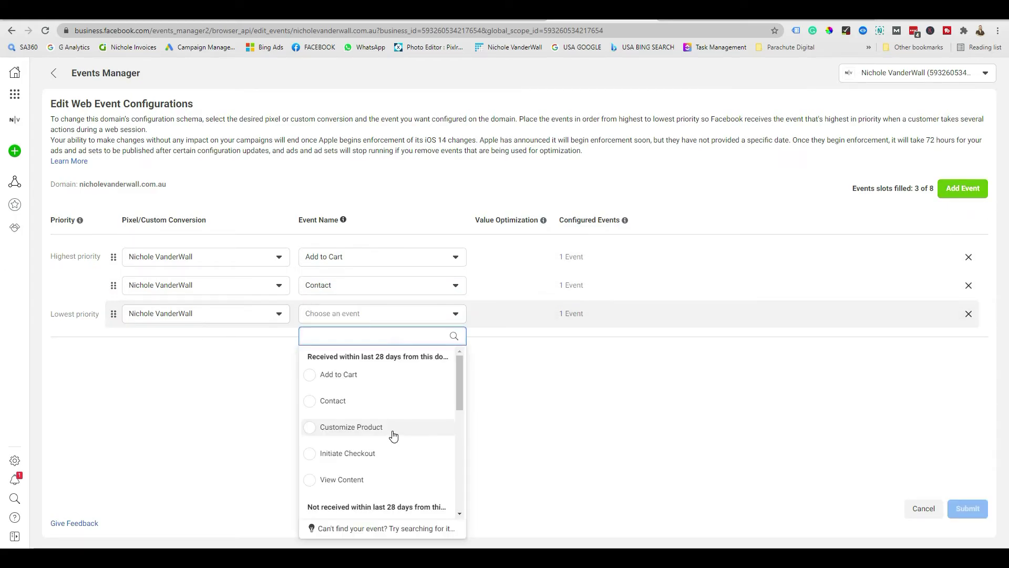
click(392, 431)
click(963, 188)
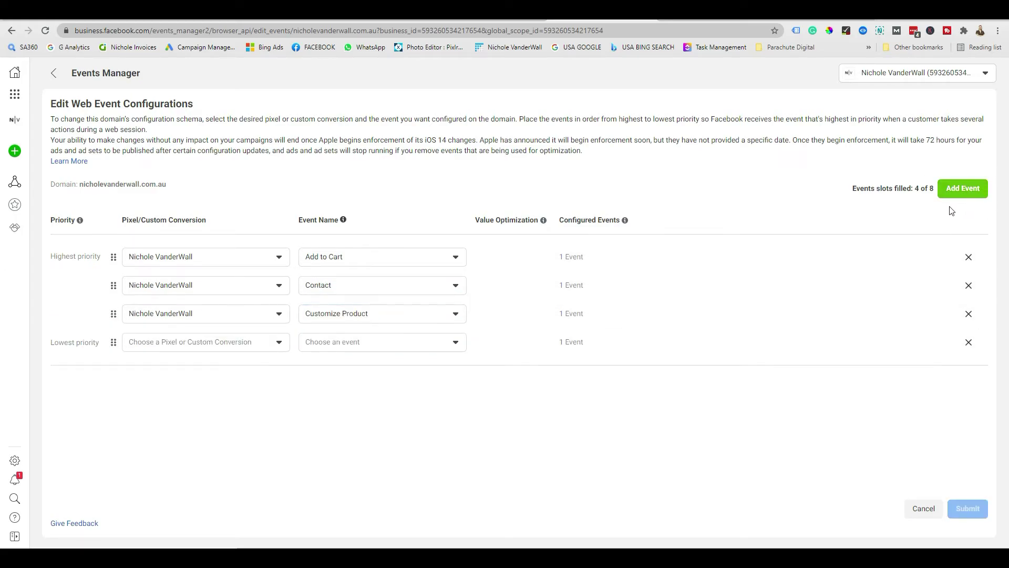
click(226, 342)
click(222, 408)
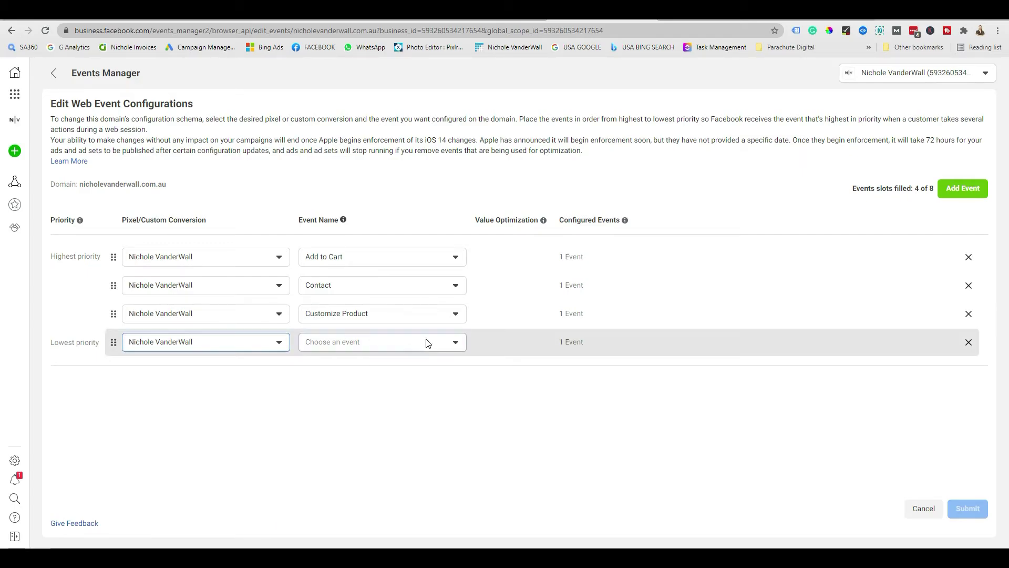
click(425, 343)
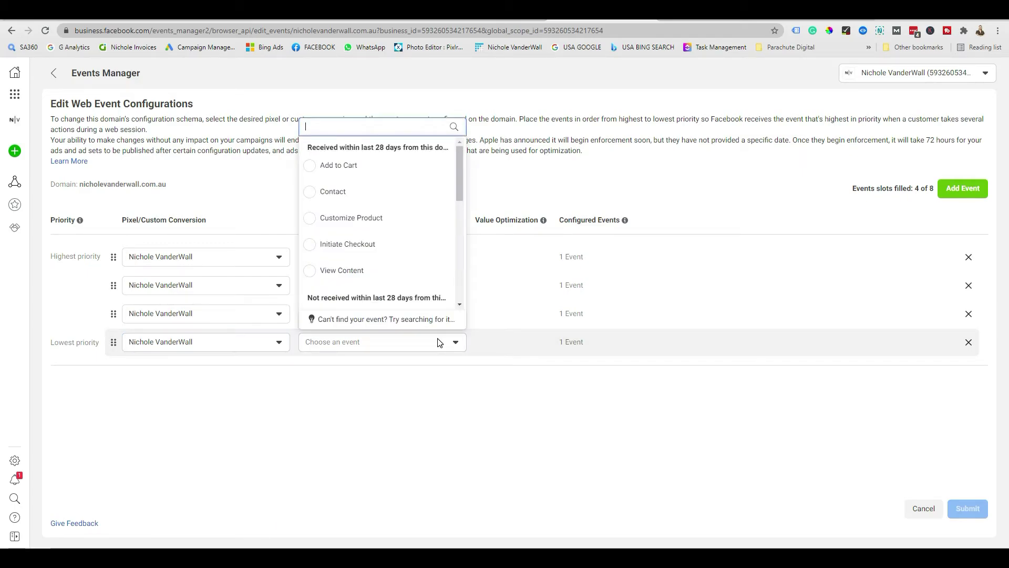
click(402, 252)
Add a fifth event with the same pixel and set it to View Content
click(962, 193)
click(280, 374)
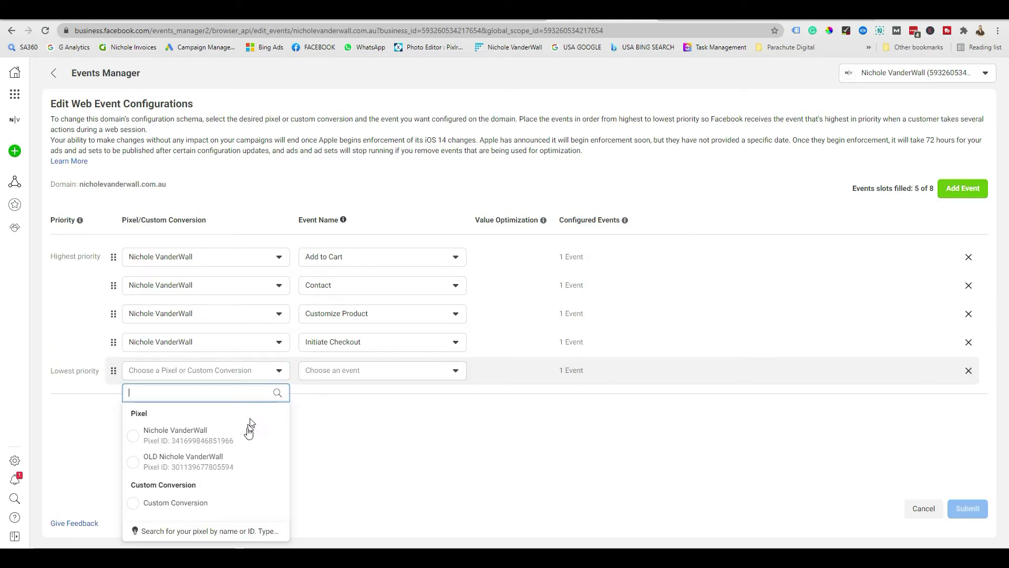
click(250, 430)
click(368, 371)
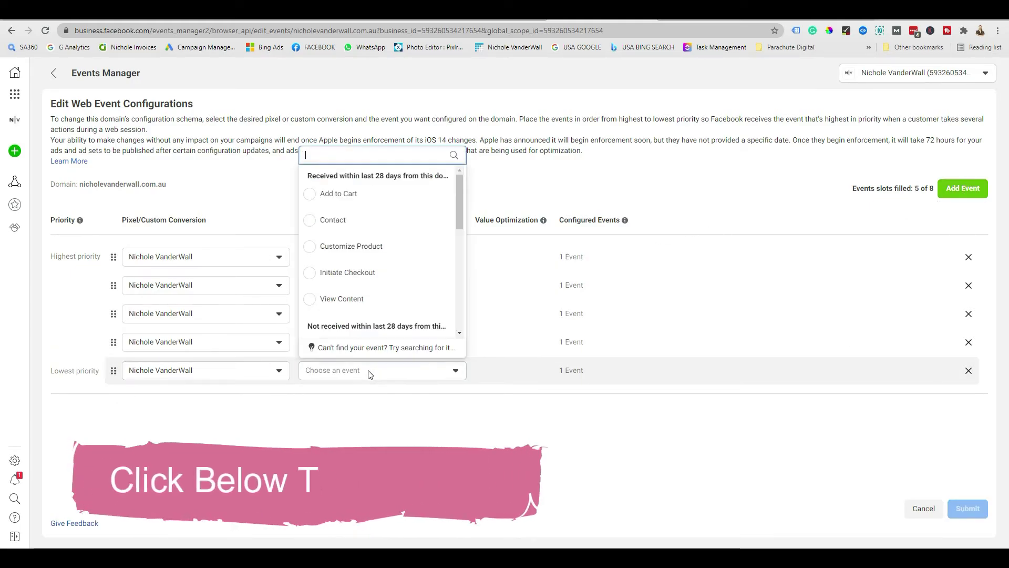
click(396, 298)
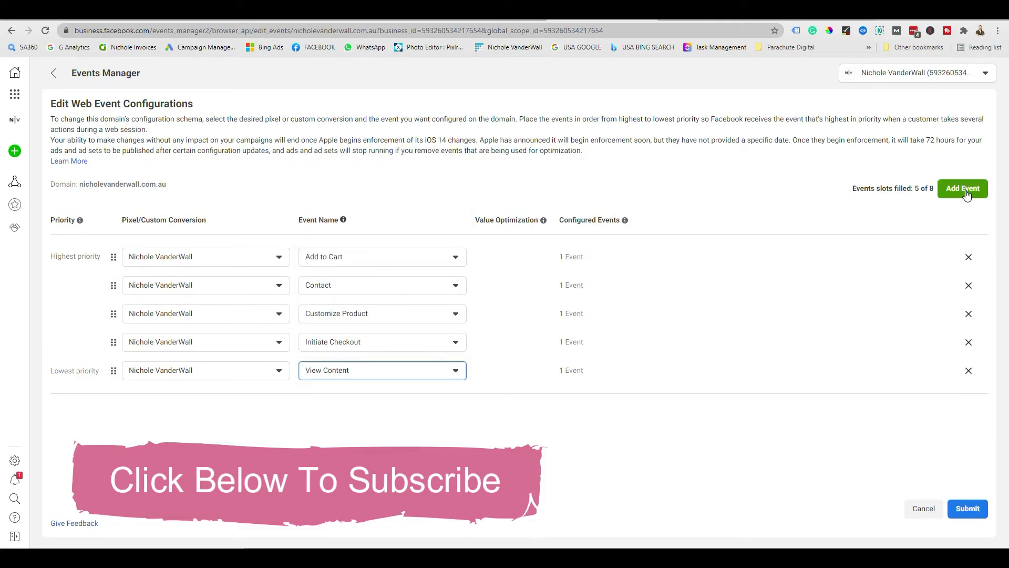
Add a sixth event using the pixel not marked OLD and set it to Purchase
click(963, 188)
click(252, 398)
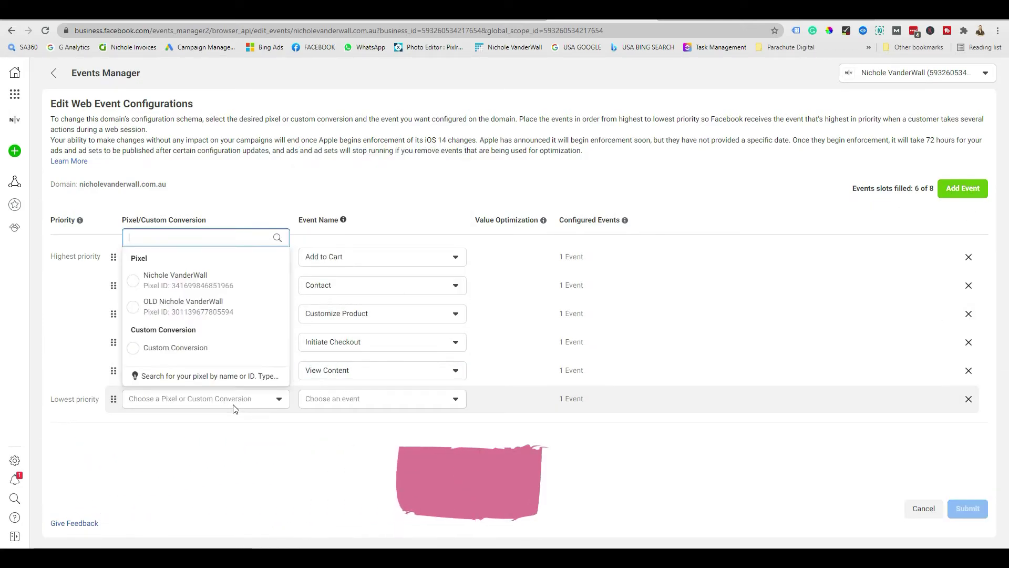
click(180, 281)
click(392, 402)
scroll(406, 321, down, 5)
scroll(410, 294, down, 1)
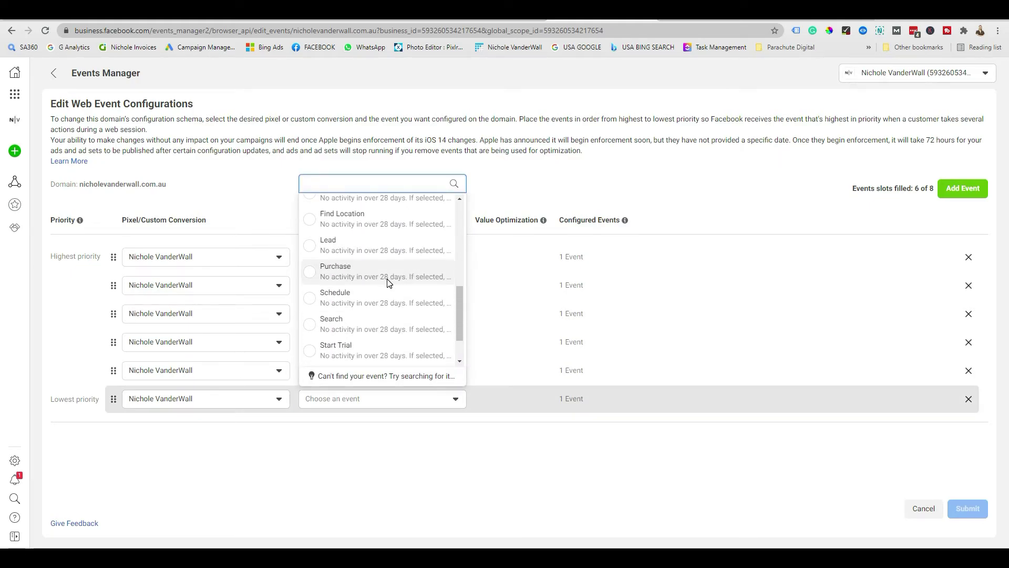
click(387, 283)
mouse_move(488, 407)
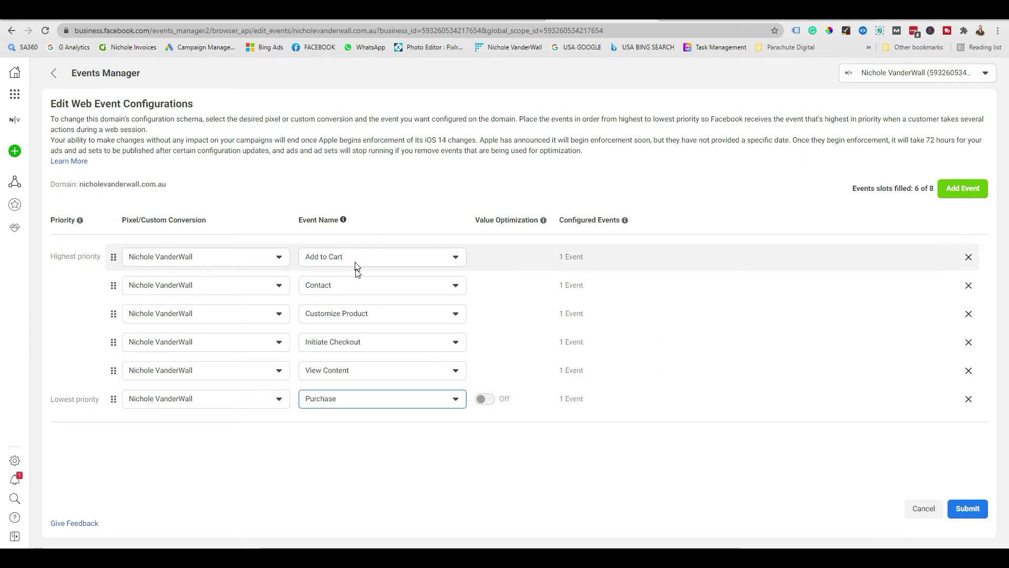
click(489, 405)
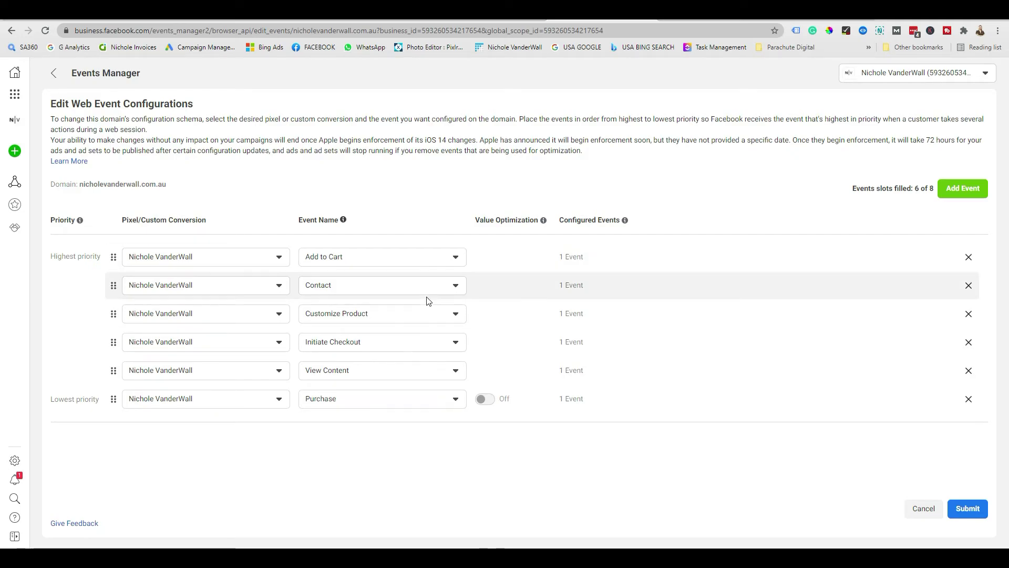
Remove the Contact event and reprioritize the rest as Purchase, Initiate Checkout, Add to Cart, View Content, Customize Product, from highest to lowest
click(969, 287)
mouse_move(493, 374)
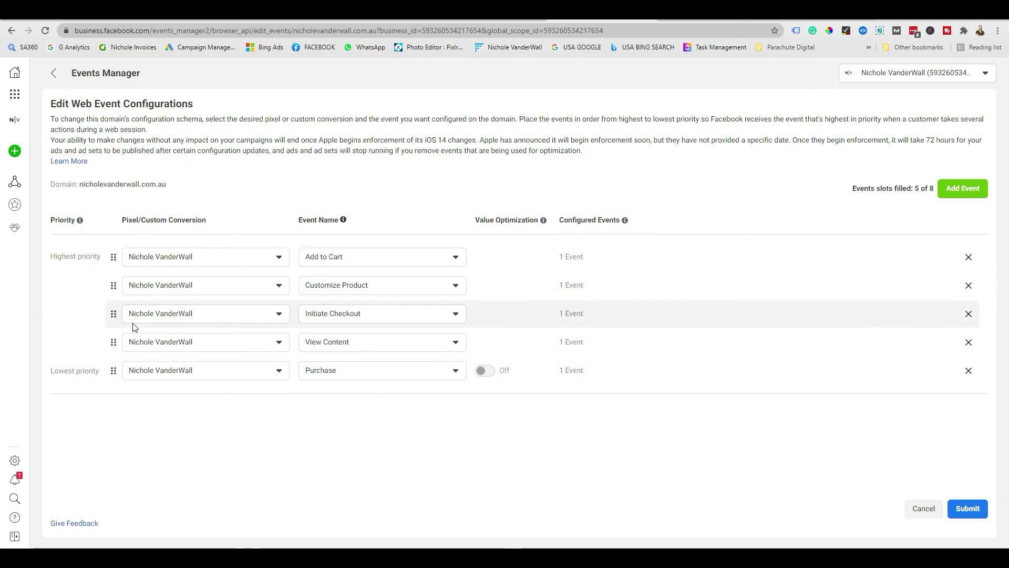
drag(112, 374, 119, 257)
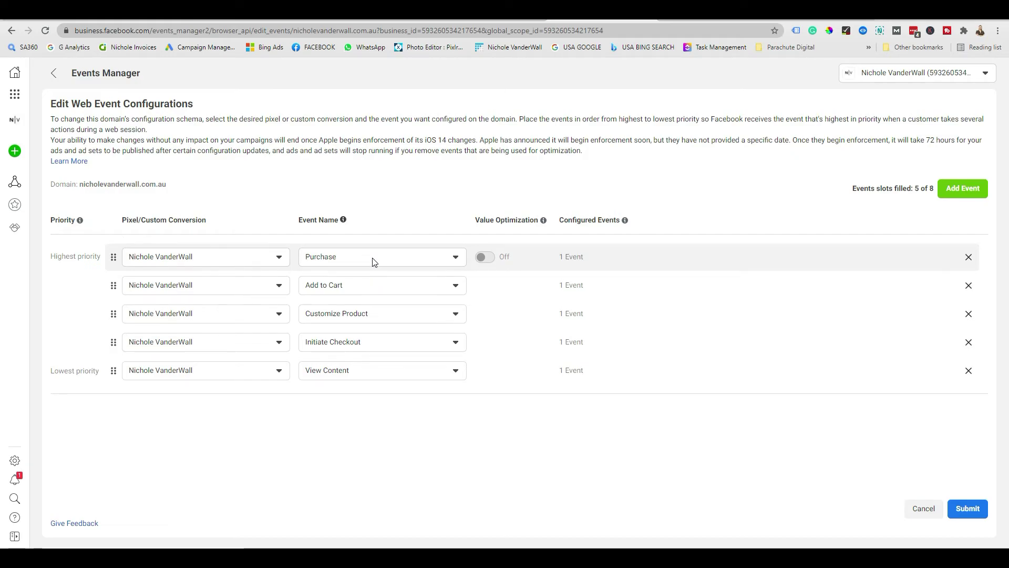
drag(112, 342, 115, 286)
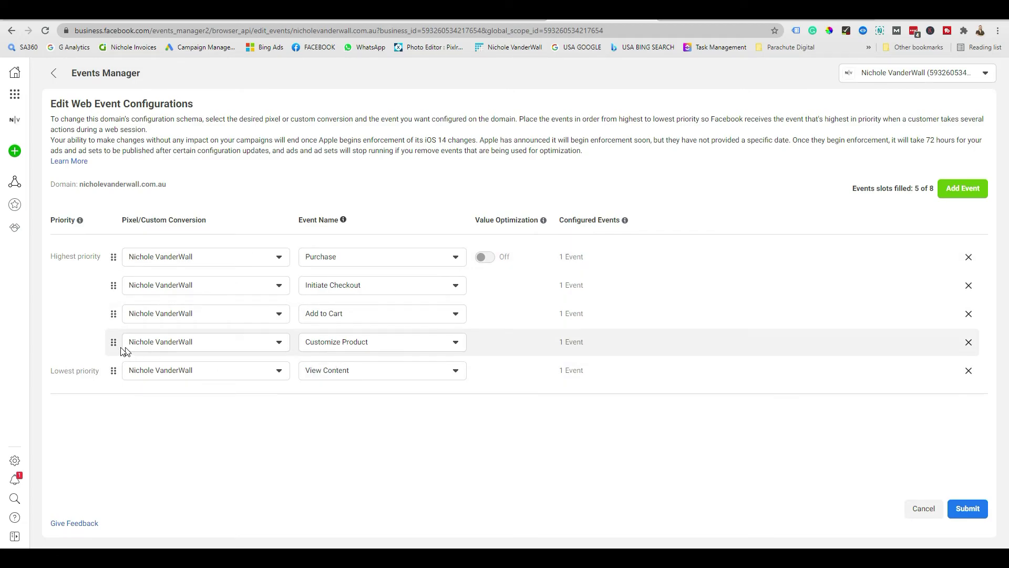
drag(113, 342, 115, 380)
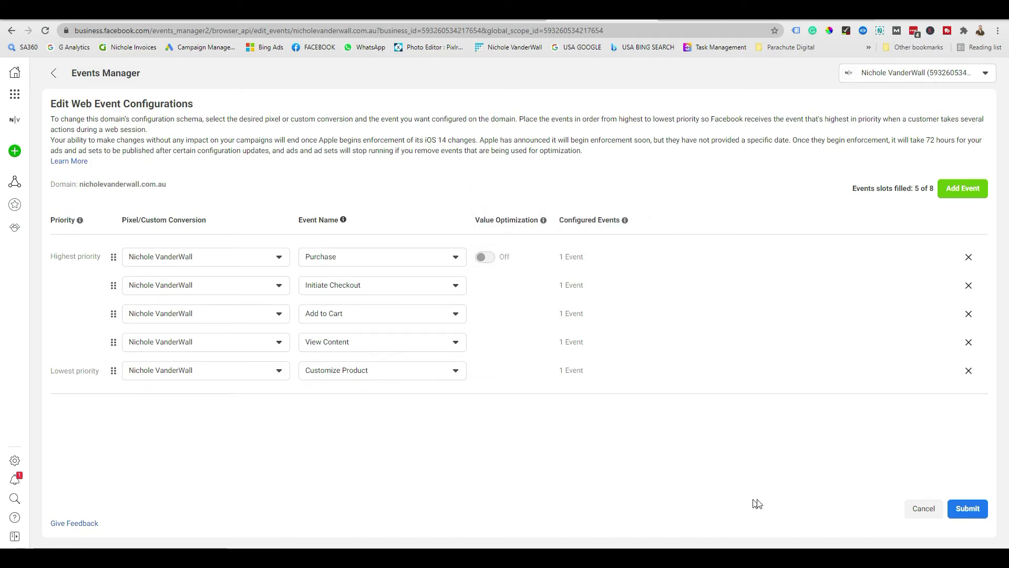
Submit the event configuration, acknowledge understanding the changes, and apply them
click(972, 513)
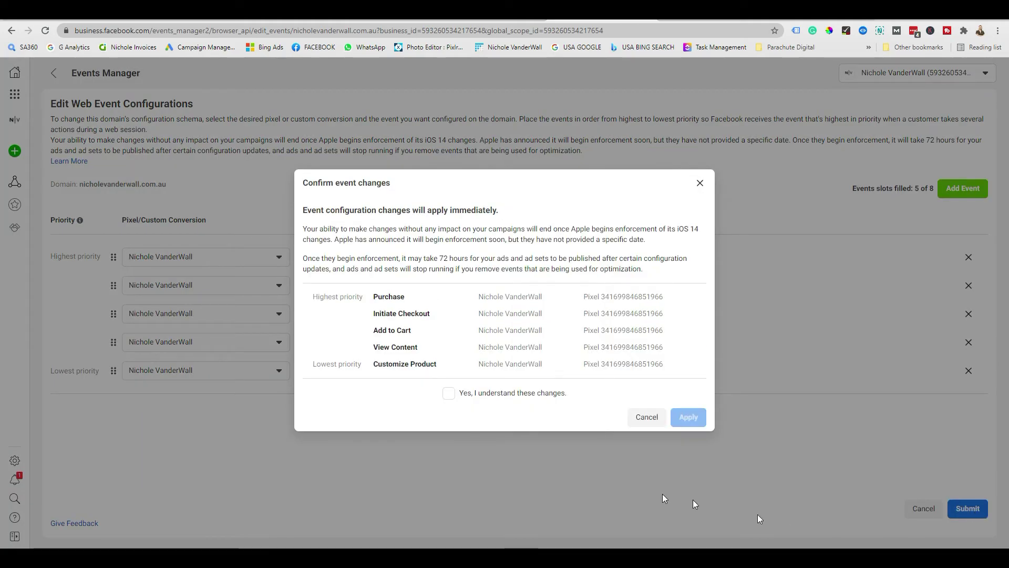
click(448, 393)
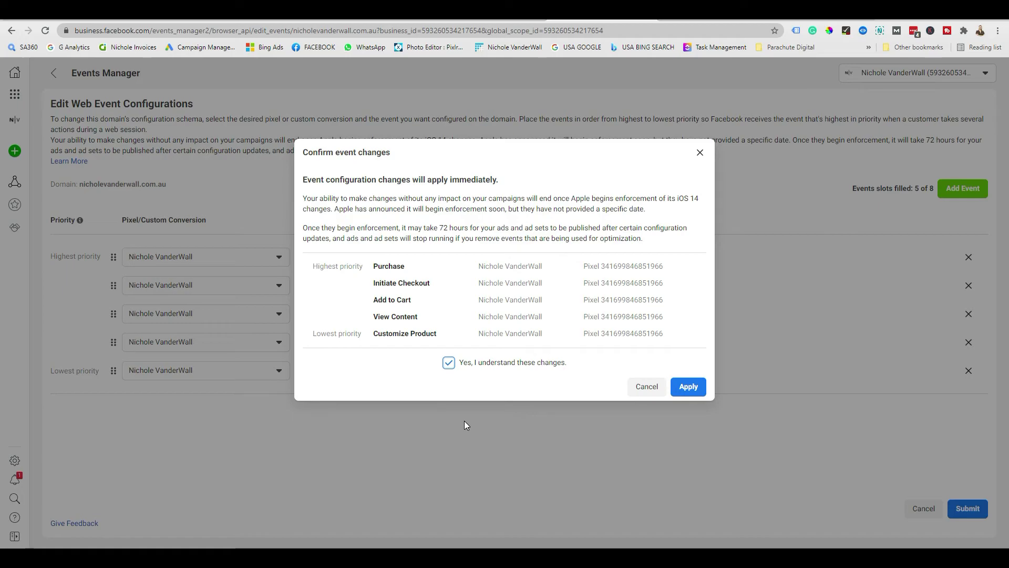
click(688, 387)
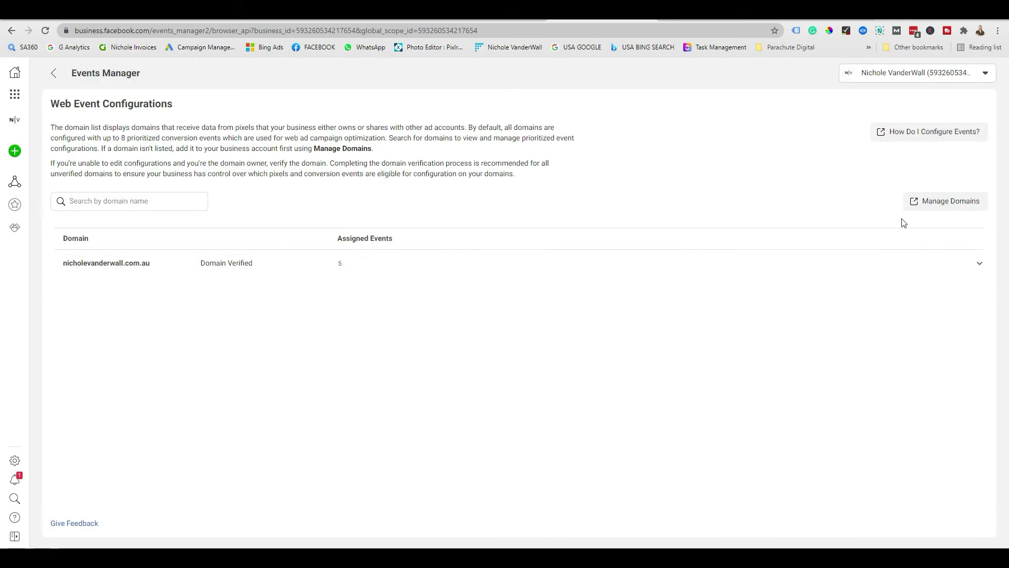
Expand the verified domain's assigned events and review their priority order
click(980, 266)
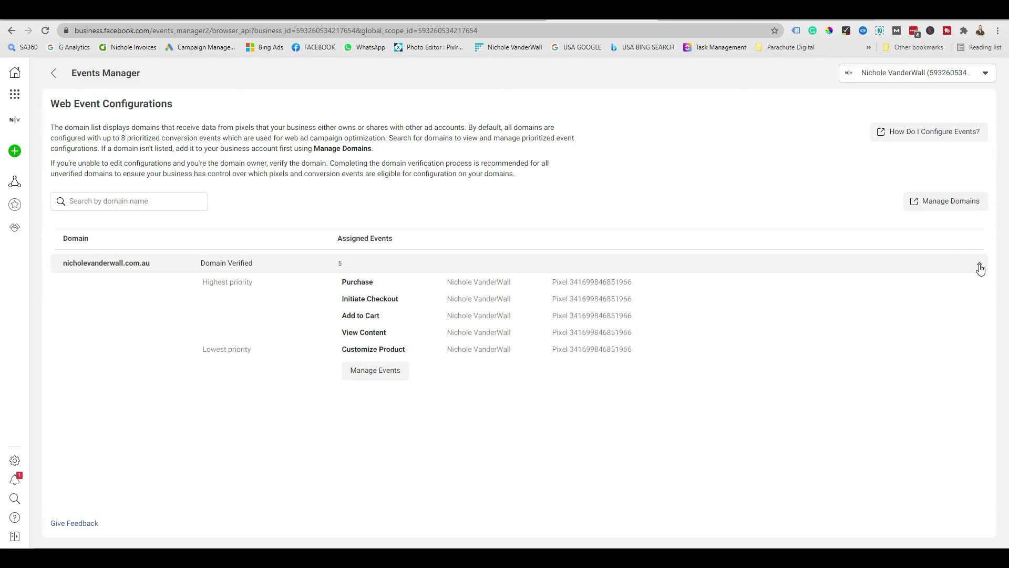
double_click(354, 284)
click(478, 372)
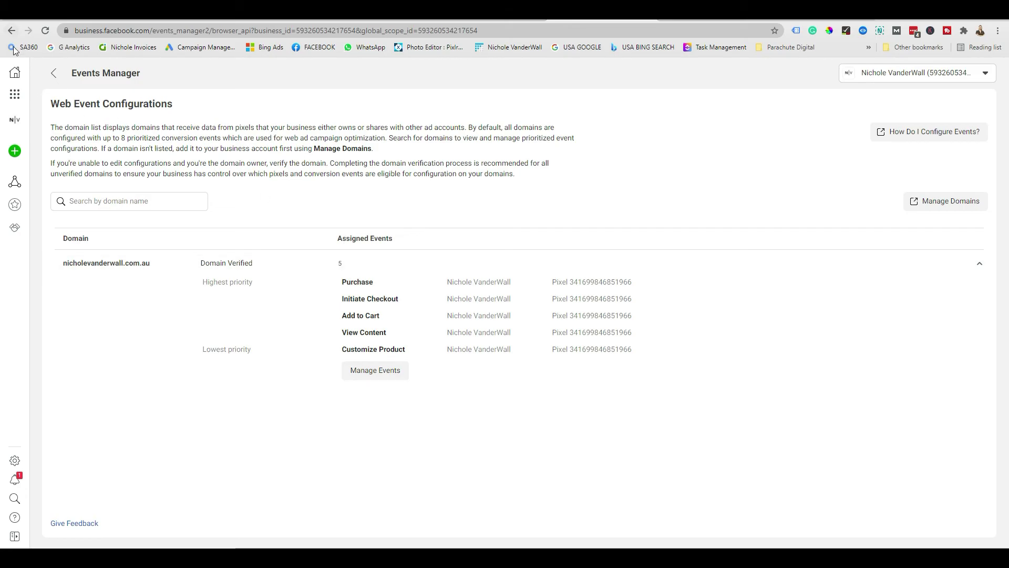
Return to the pixel's overview and examine its Aggregated Event Measurement section
click(54, 72)
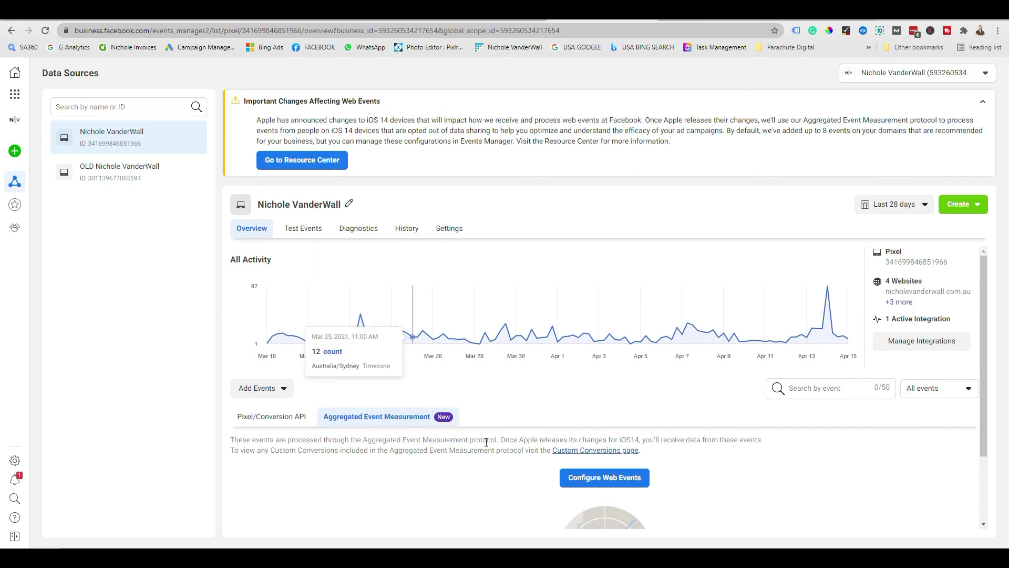
scroll(462, 427, down, 1)
scroll(403, 365, down, 1)
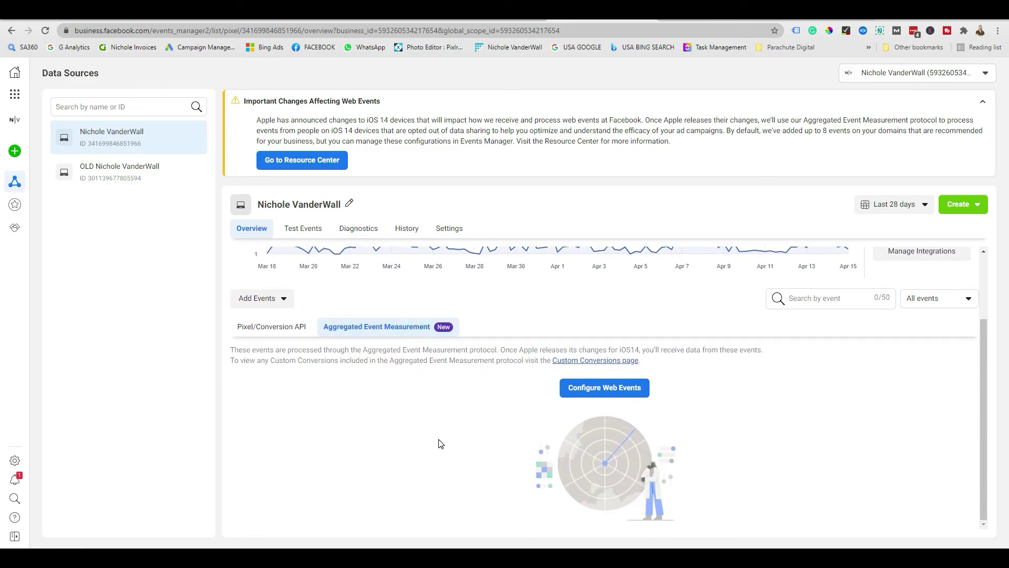
click(23, 105)
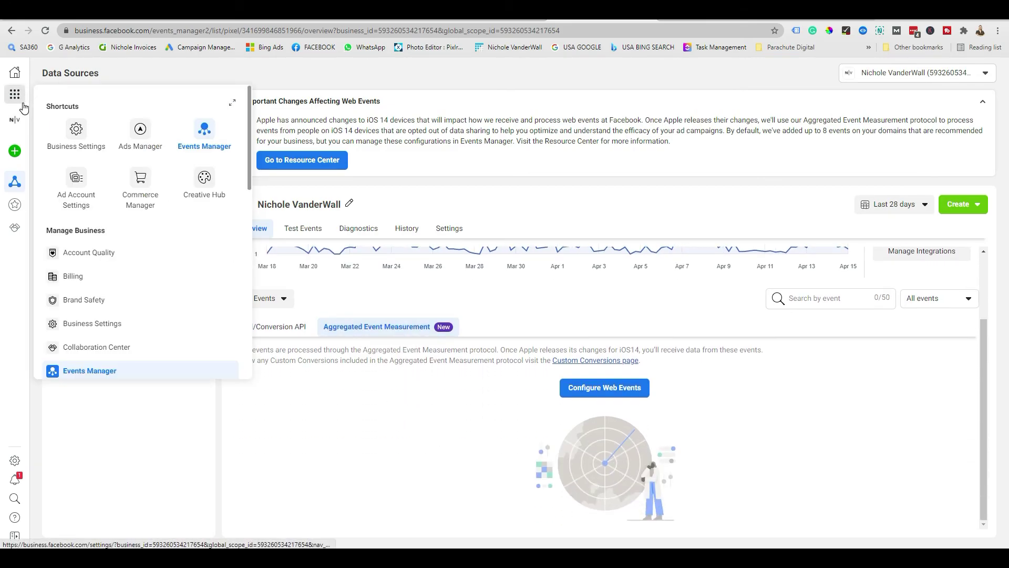
click(129, 434)
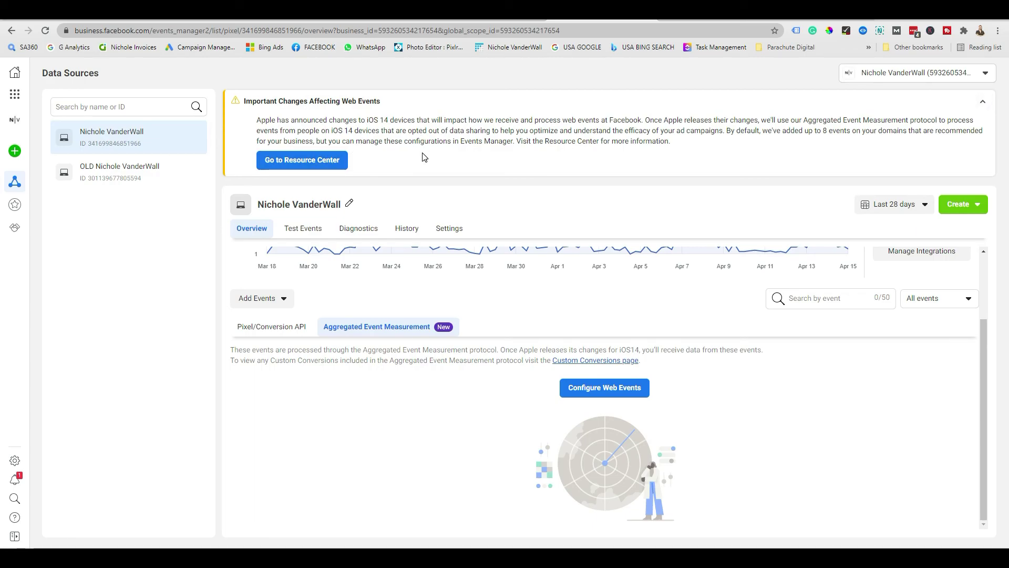
scroll(457, 304, up, 3)
click(981, 102)
click(981, 103)
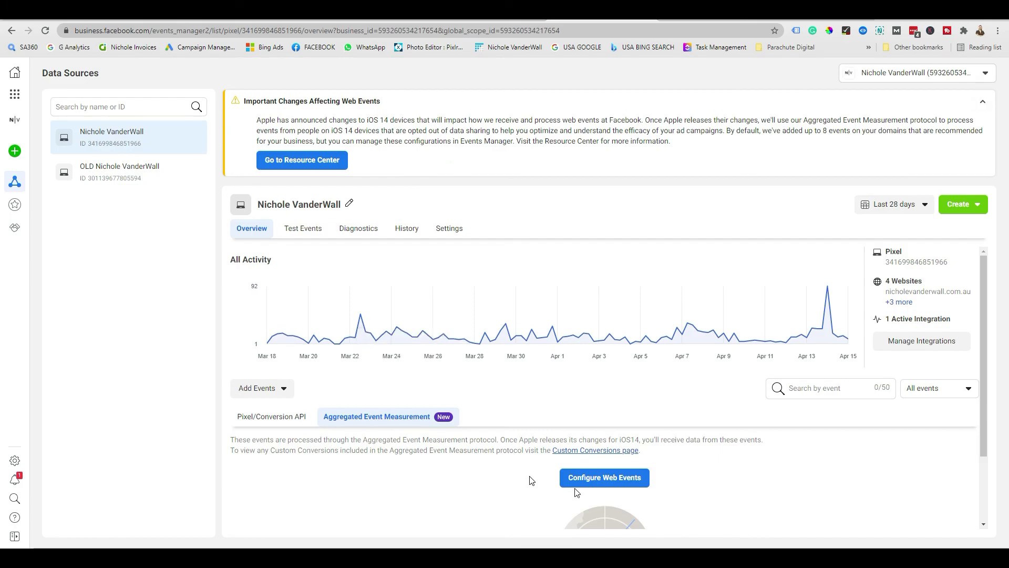